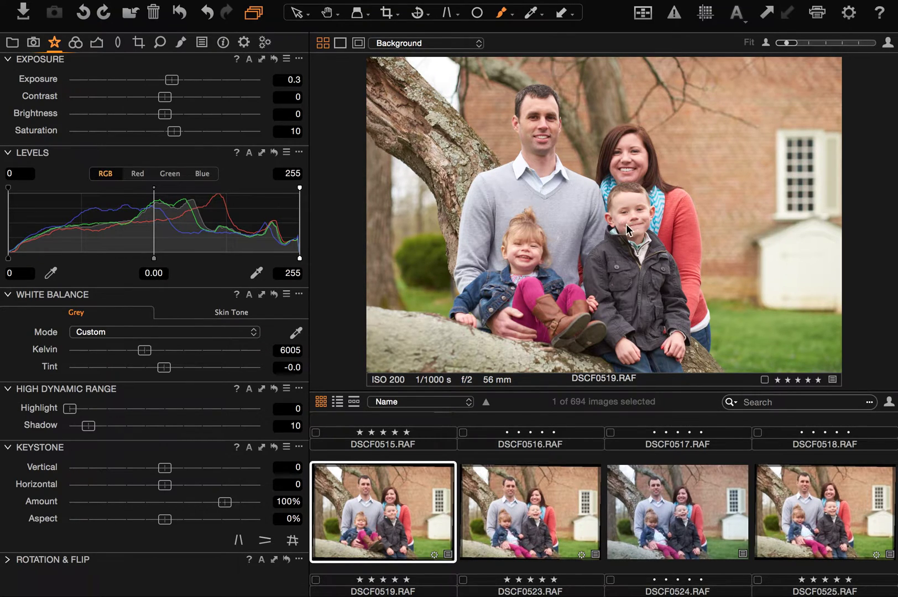
Create a new unadjusted variant of DSCF0519.RAF.
{"action": "right_click", "coordinate": [401, 496]}
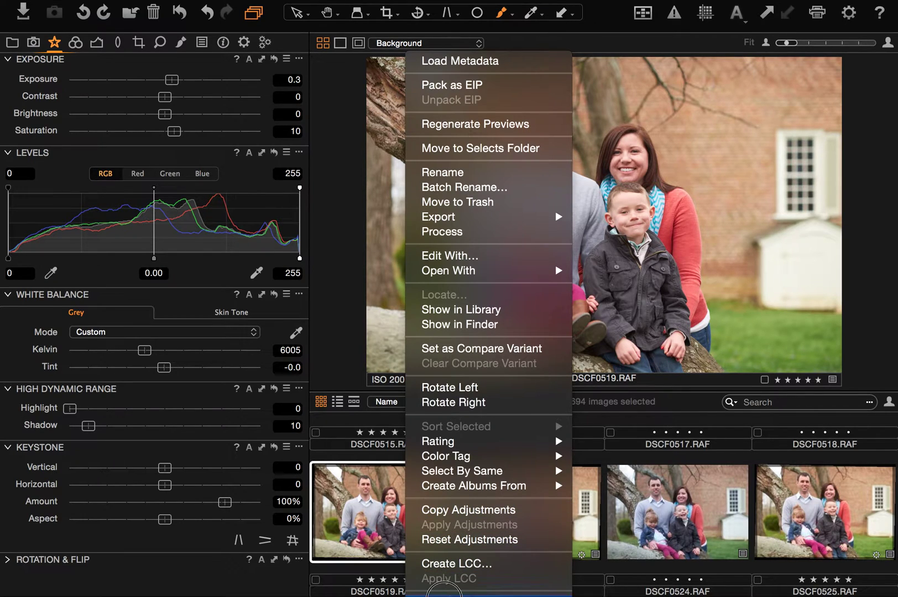
{"action": "left_click", "coordinate": [444, 591]}
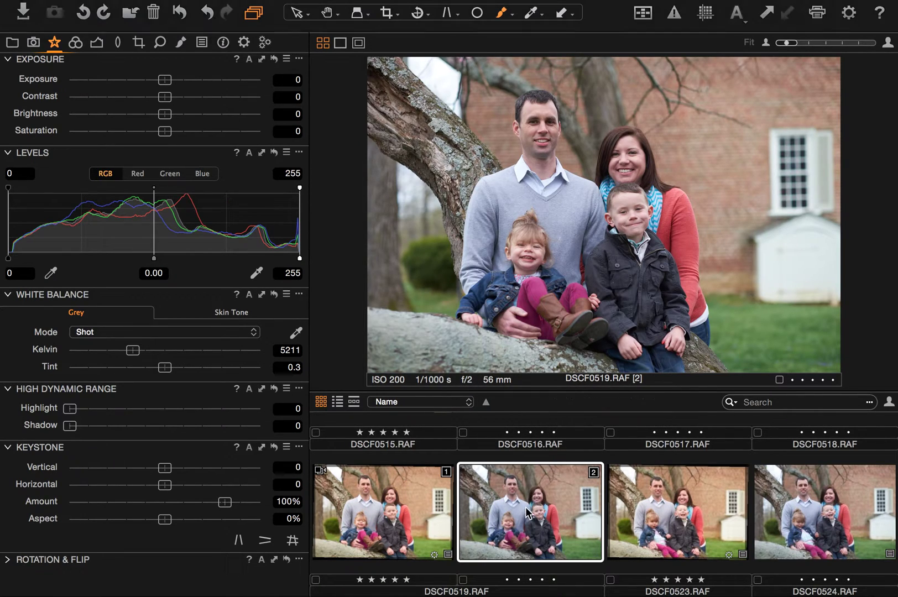
Compare the adjusted first variant of DSCF0519.RAF with the unadjusted second variant, switching between them repeatedly.
{"action": "key", "text": "Left"}
{"action": "key", "text": "Right"}
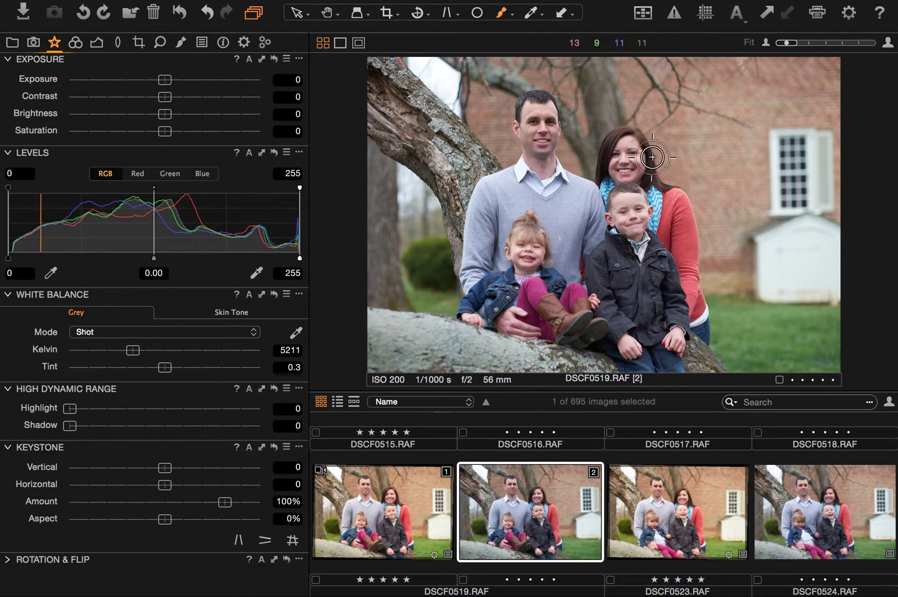
{"action": "key", "text": "Left"}
{"action": "key", "text": "Right"}
{"action": "key", "text": "Left"}
{"action": "key", "text": "Right"}
{"action": "key", "text": "Left"}
{"action": "key", "text": "Right"}
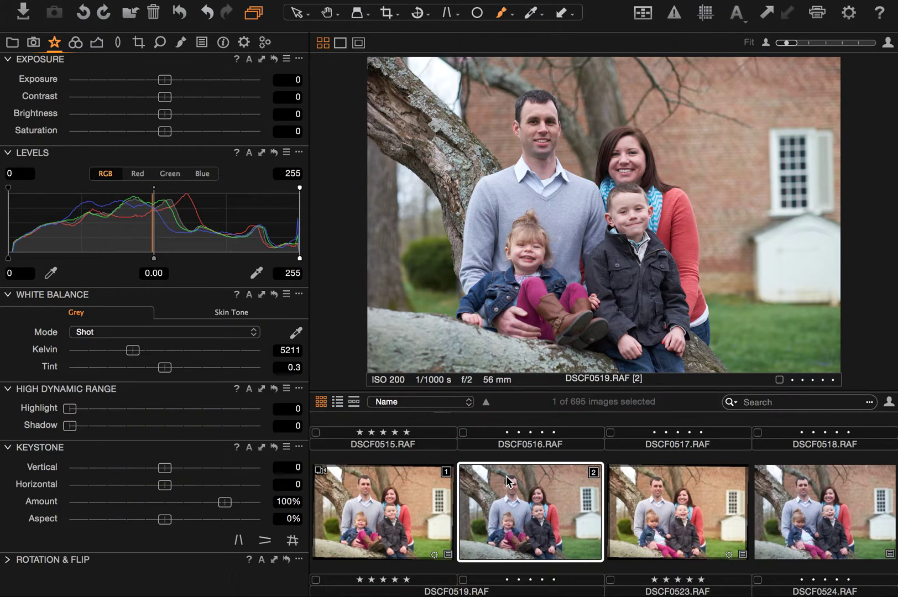
{"action": "key", "text": "Left"}
{"action": "key", "text": "Right"}
{"action": "key", "text": "Left"}
{"action": "key", "text": "Right"}
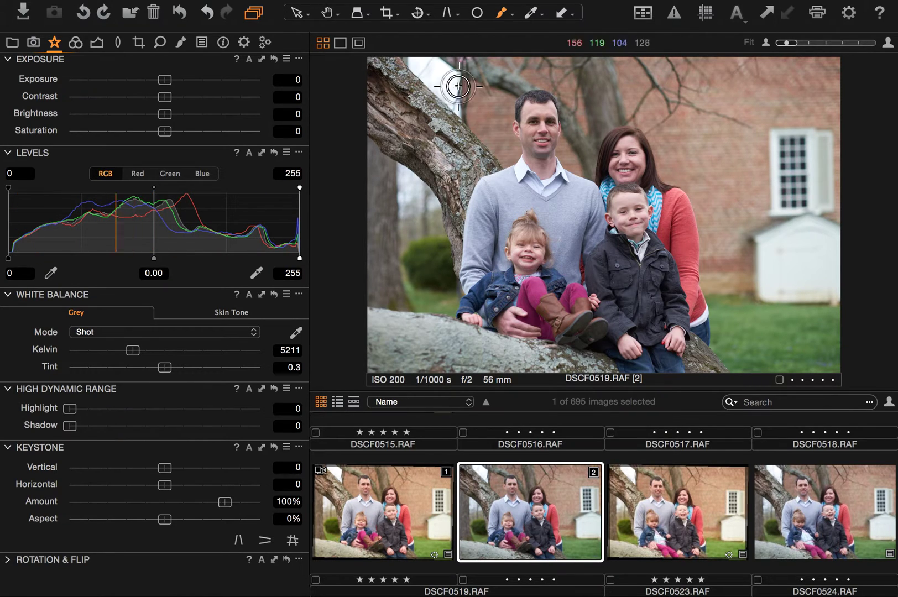
Straighten the second variant with the Straighten tool, using the white window's vertical edge as the reference.
{"action": "left_click", "coordinate": [422, 17]}
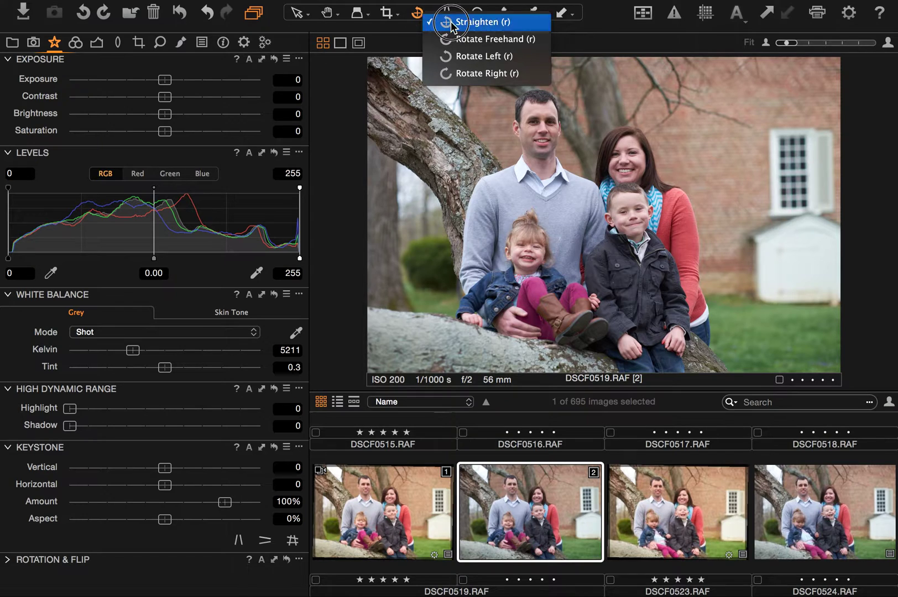
{"action": "left_click", "coordinate": [442, 21]}
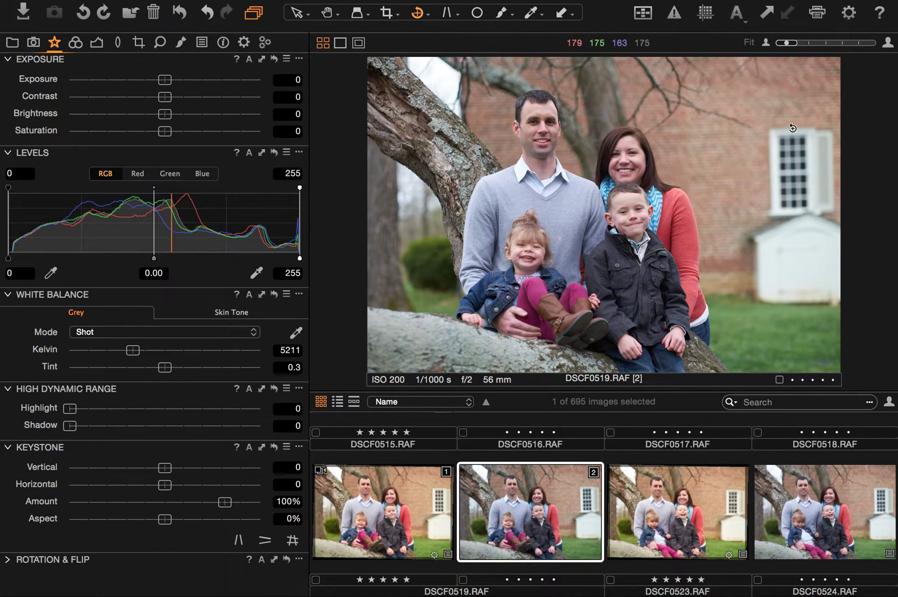
{"action": "left_click_drag", "start_coordinate": [770, 130], "coordinate": [772, 213]}
{"action": "left_click_drag", "start_coordinate": [772, 136], "coordinate": [773, 215]}
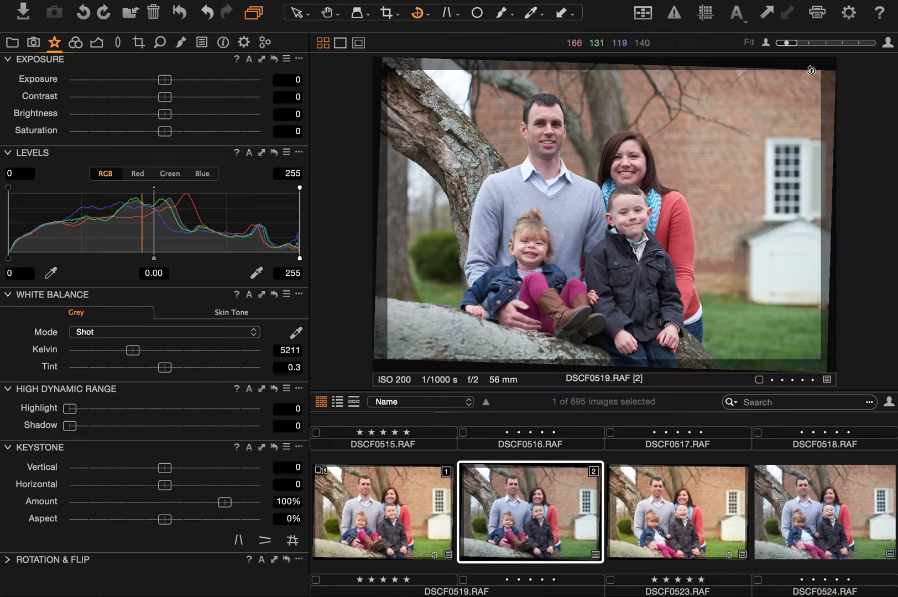
{"action": "key", "text": "h"}
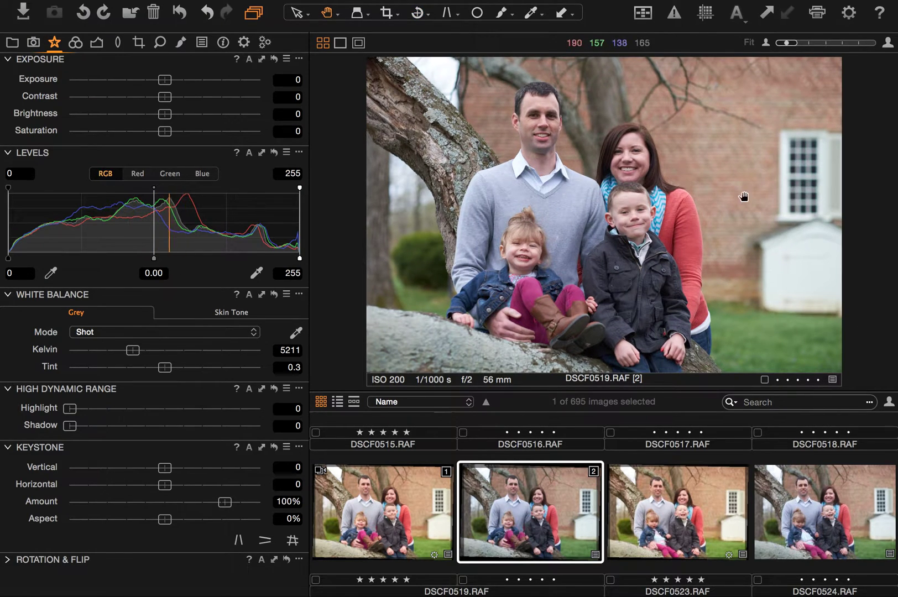
{"action": "key", "text": "r"}
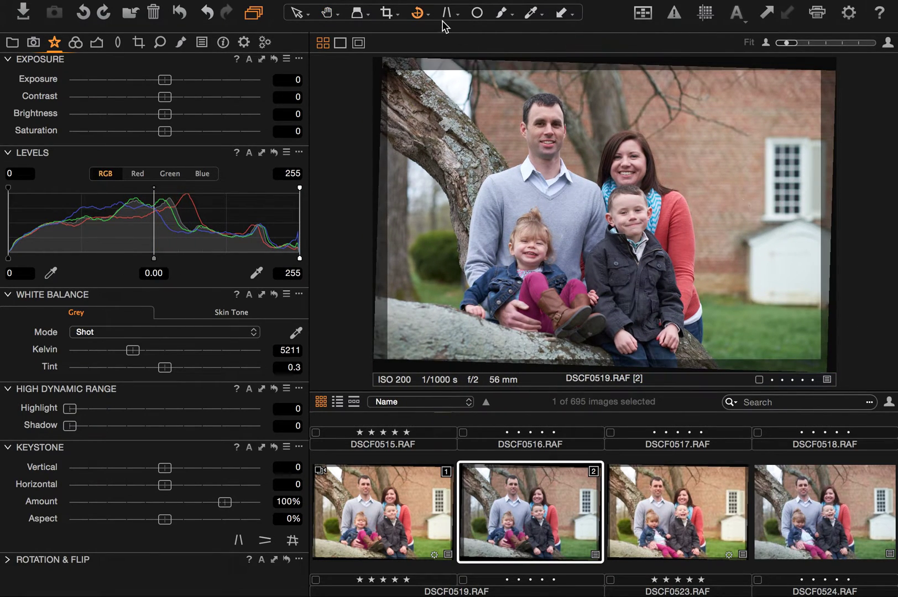
Fine-tune the photo's rotation by a tiny amount with Rotate Freehand.
{"action": "left_click", "coordinate": [427, 14]}
{"action": "left_click", "coordinate": [459, 39]}
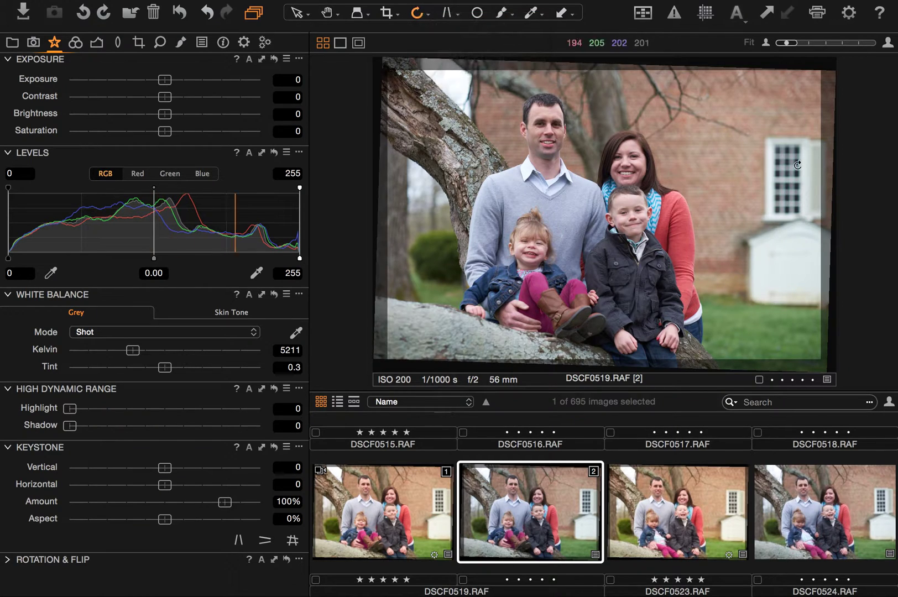
{"action": "left_click_drag", "start_coordinate": [803, 122], "coordinate": [803, 123]}
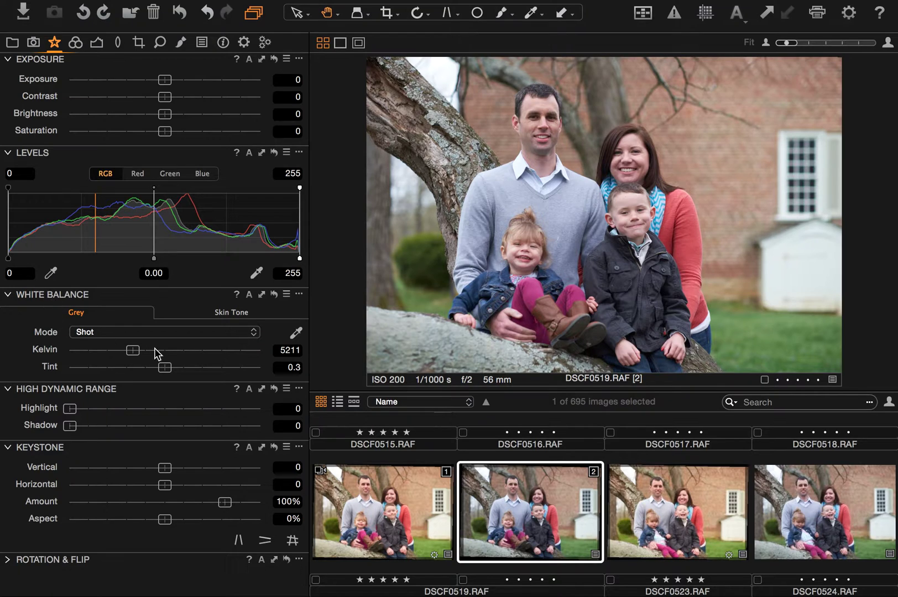
Try the Daylight white balance mode on the photo and switch it to Cloudy.
{"action": "left_click", "coordinate": [255, 336]}
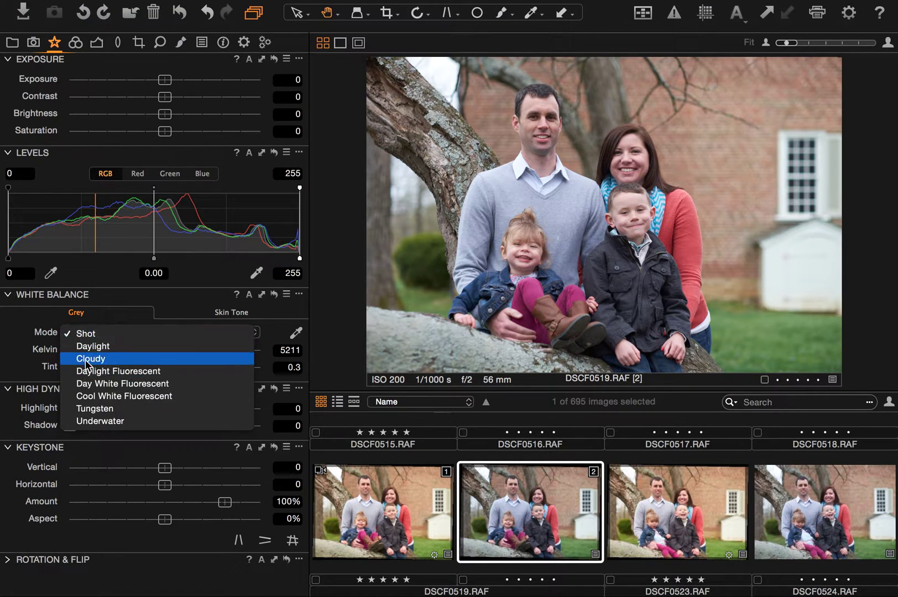
{"action": "left_click", "coordinate": [92, 344]}
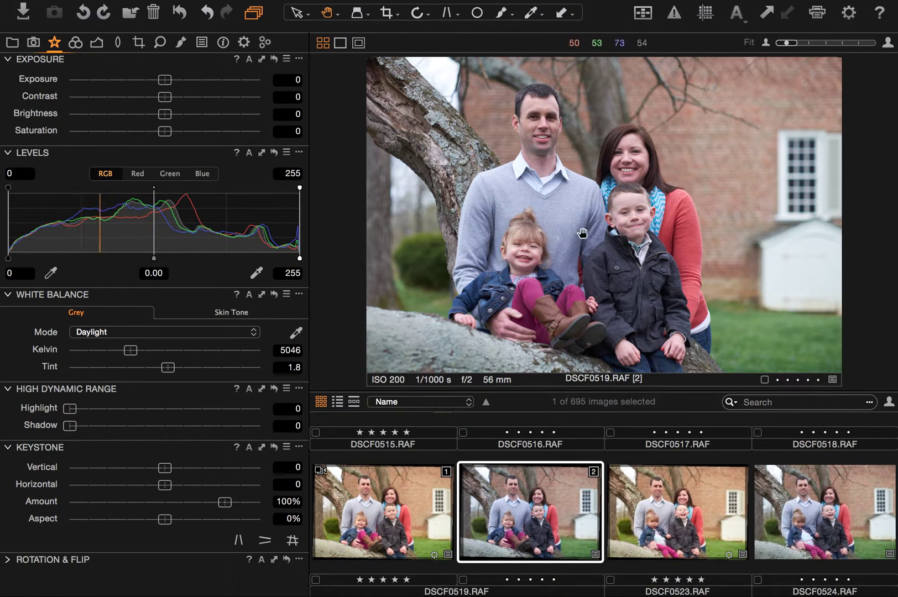
{"action": "left_click", "coordinate": [257, 332]}
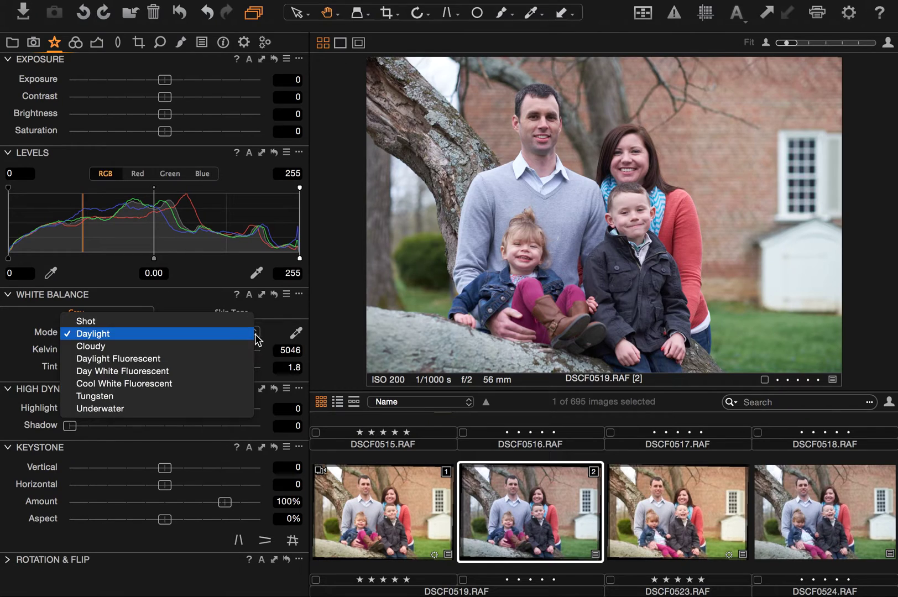
{"action": "left_click", "coordinate": [109, 348]}
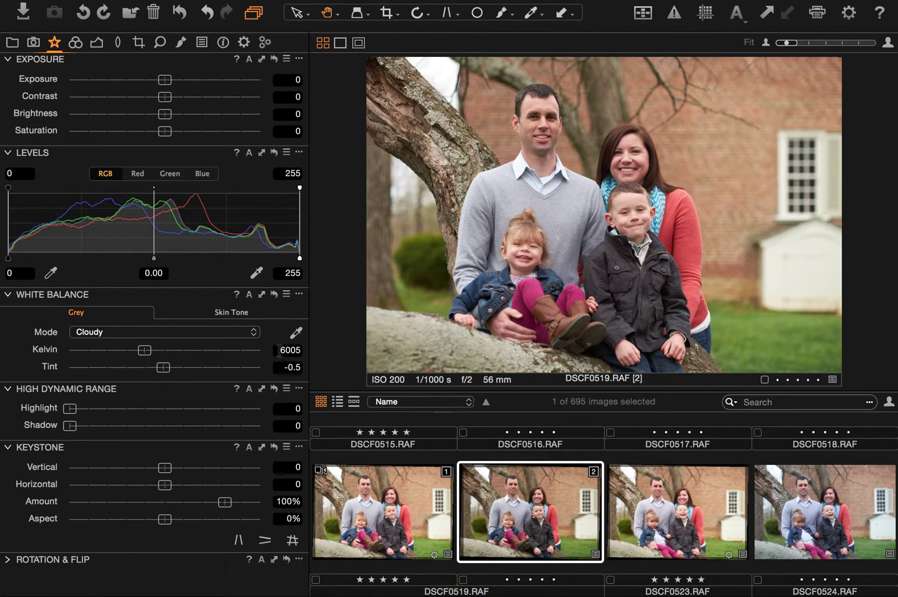
Set the white balance to 5800 Kelvin with a tint of 0.
{"action": "left_click_drag", "start_coordinate": [278, 350], "coordinate": [336, 355]}
{"action": "left_click_drag", "start_coordinate": [277, 353], "coordinate": [339, 352]}
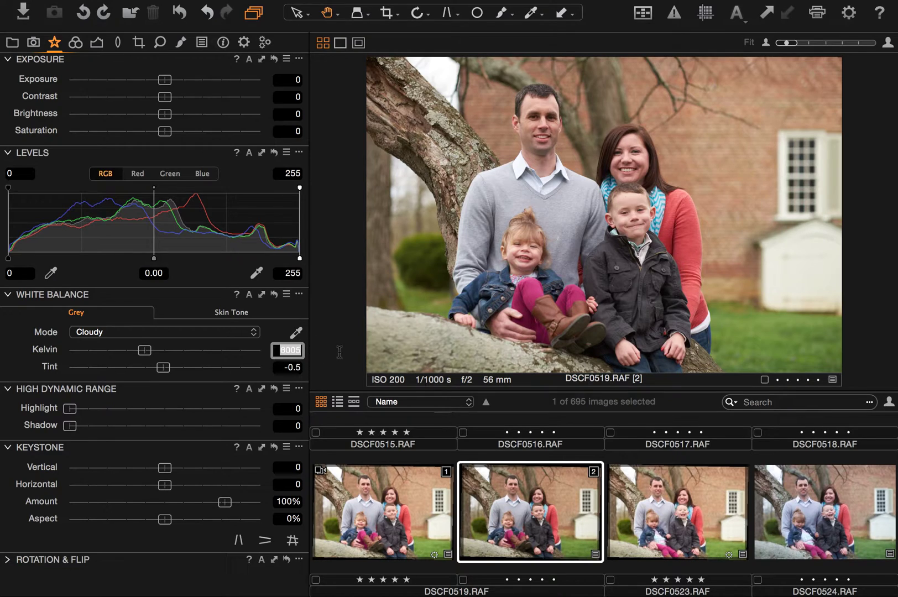
{"action": "type", "text": "58"}
{"action": "key", "text": "Tab"}
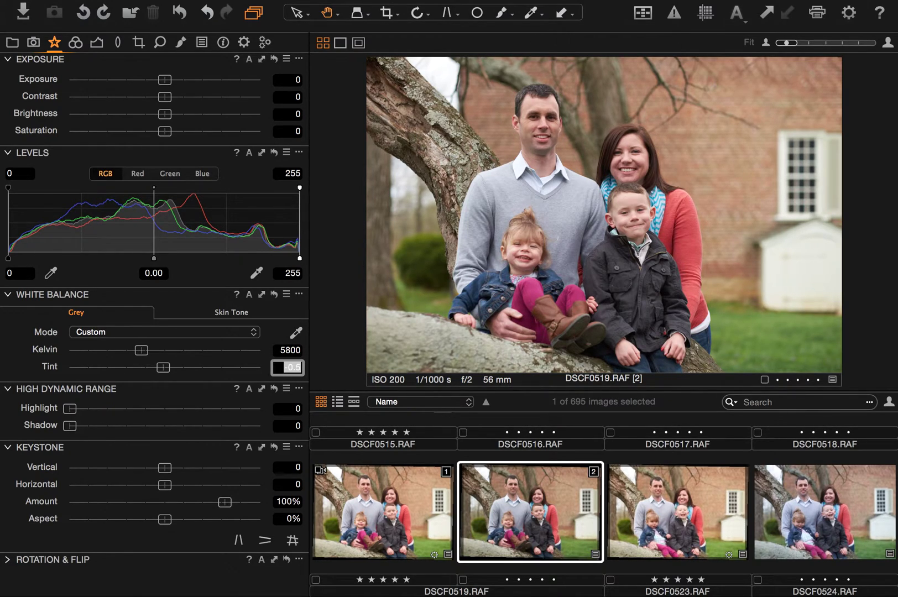
{"action": "type", "text": "0"}
{"action": "key", "text": "Return"}
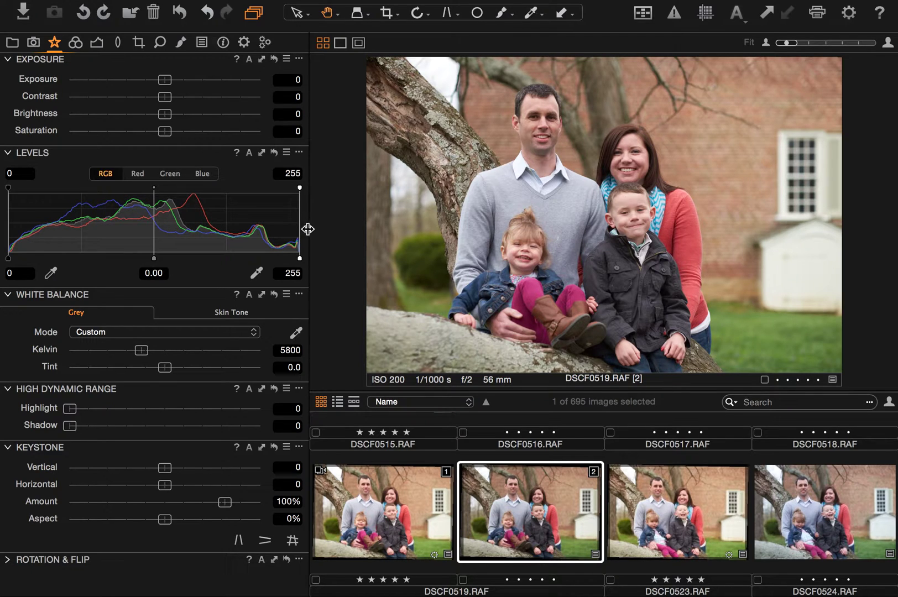
Try a lower white balance tint and set it back to 0.
{"action": "left_click_drag", "start_coordinate": [168, 371], "coordinate": [139, 375]}
{"action": "left_click", "coordinate": [287, 367]}
{"action": "type", "text": "0"}
{"action": "key", "text": "Return"}
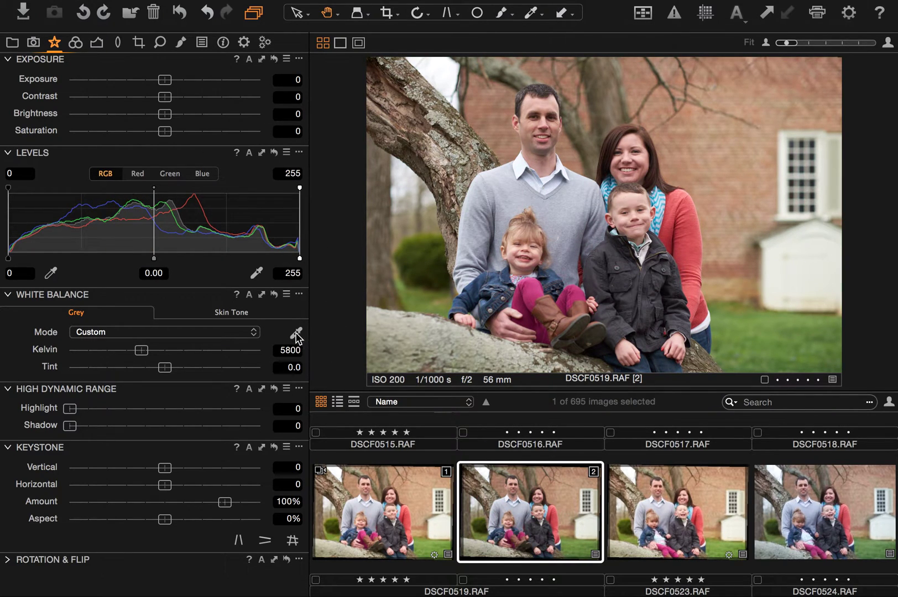
Sample the white balance from various spots on the man's grey sweater and collar area with the white balance picker.
{"action": "left_click", "coordinate": [523, 196]}
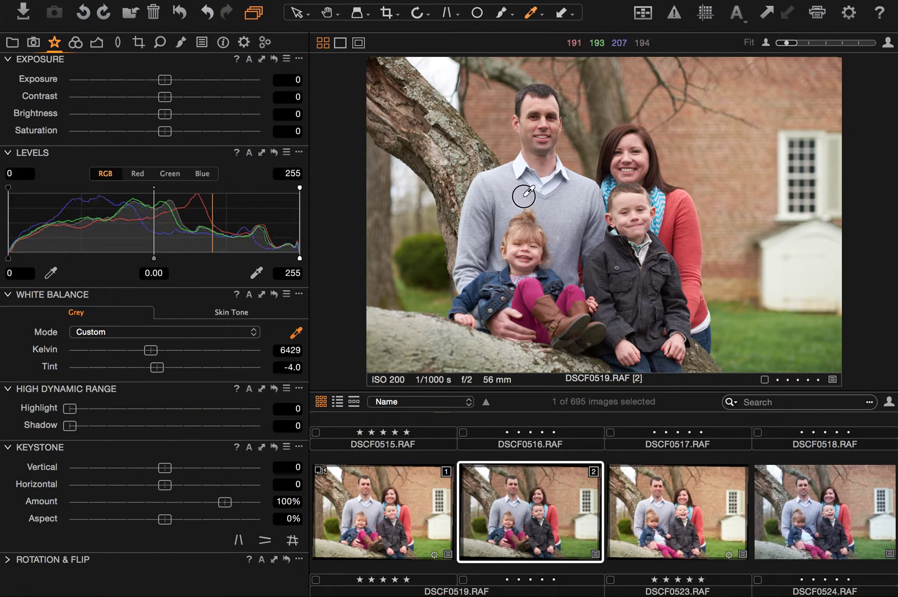
{"action": "left_click", "coordinate": [569, 208]}
{"action": "left_click", "coordinate": [572, 222]}
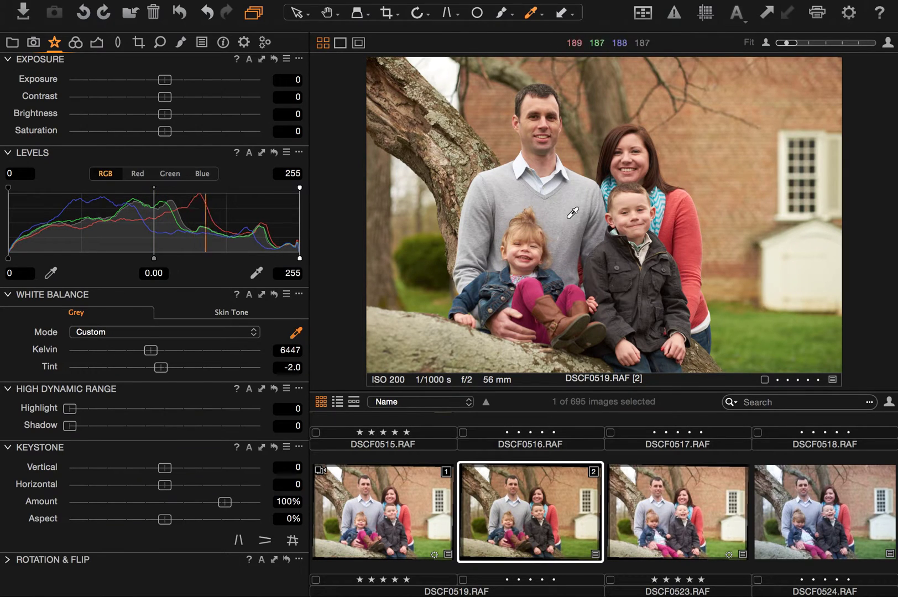
{"action": "left_click", "coordinate": [572, 192]}
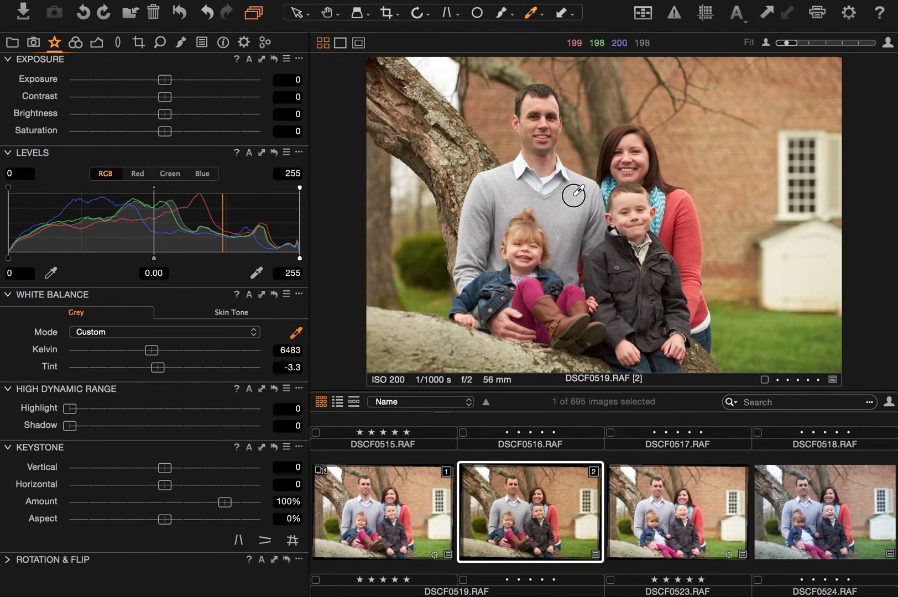
{"action": "left_click", "coordinate": [500, 181]}
{"action": "left_click", "coordinate": [487, 189]}
{"action": "left_click", "coordinate": [489, 207]}
{"action": "left_click", "coordinate": [495, 214]}
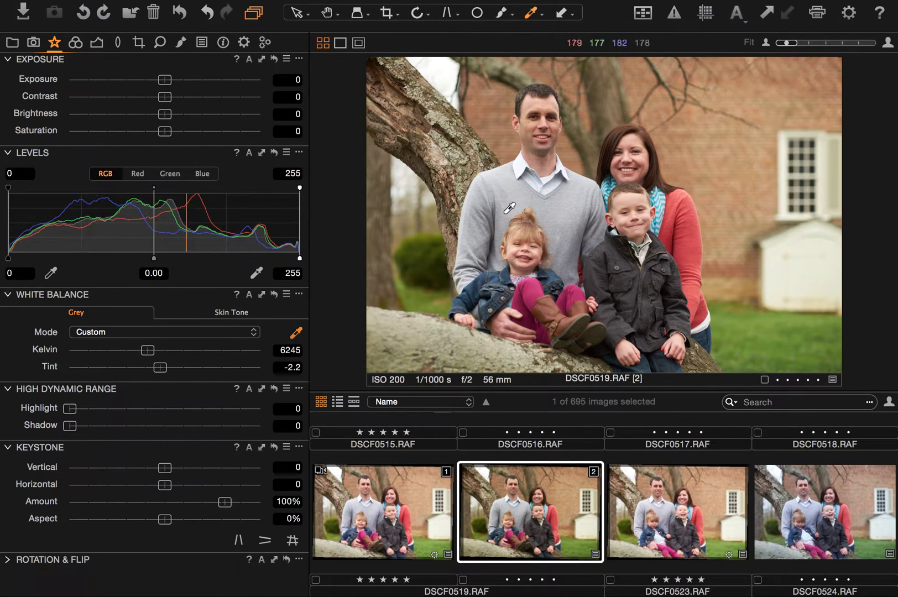
{"action": "left_click", "coordinate": [491, 214]}
{"action": "left_click", "coordinate": [496, 211]}
{"action": "left_click", "coordinate": [496, 210]}
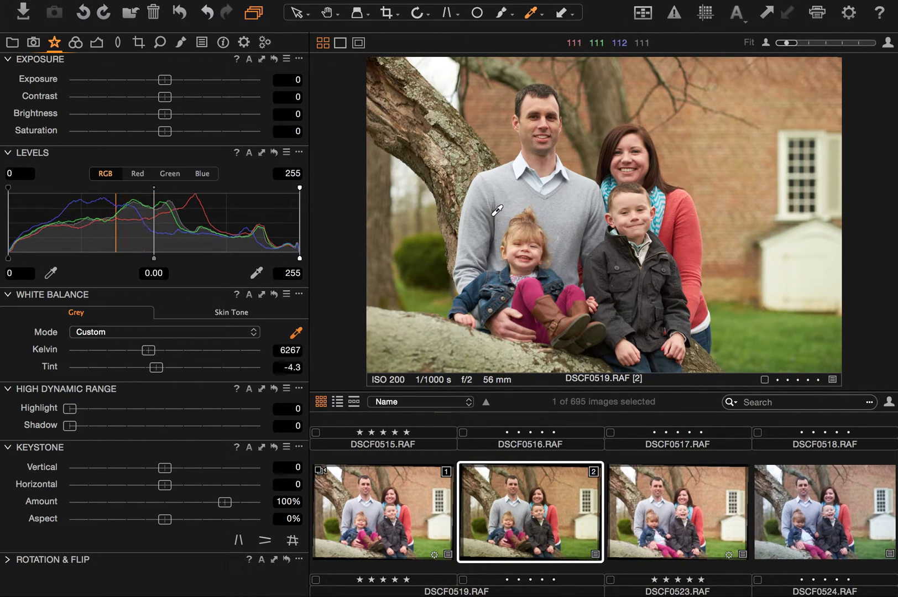
{"action": "left_click", "coordinate": [517, 205]}
{"action": "left_click", "coordinate": [598, 212]}
{"action": "left_click", "coordinate": [591, 222]}
{"action": "left_click", "coordinate": [577, 216]}
{"action": "left_click", "coordinate": [546, 210]}
{"action": "left_click", "coordinate": [515, 171]}
Replace the sampled white balance with 5850 Kelvin and a tint of 0.
{"action": "left_click", "coordinate": [282, 348]}
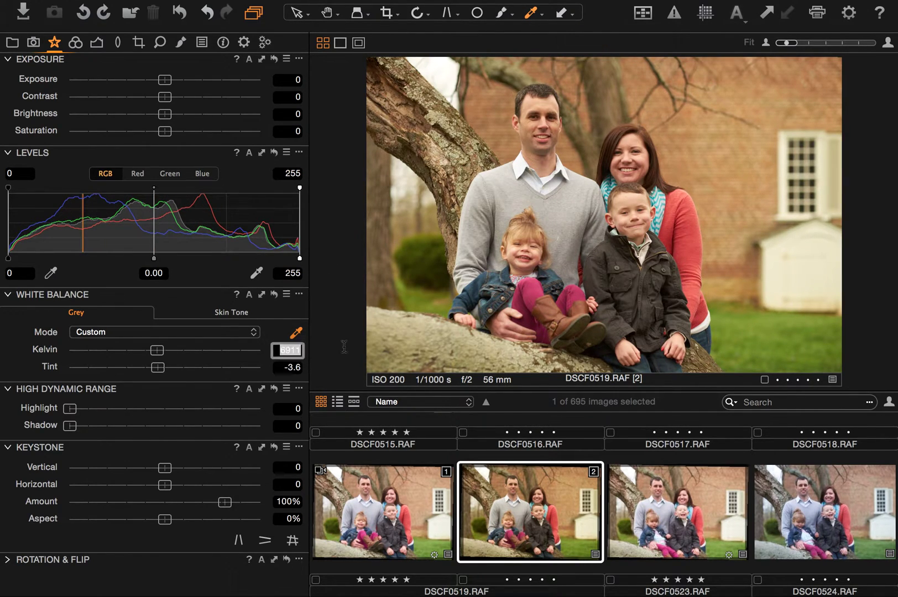
{"action": "type", "text": "5850"}
{"action": "key", "text": "Tab"}
{"action": "type", "text": "0"}
{"action": "key", "text": "Return"}
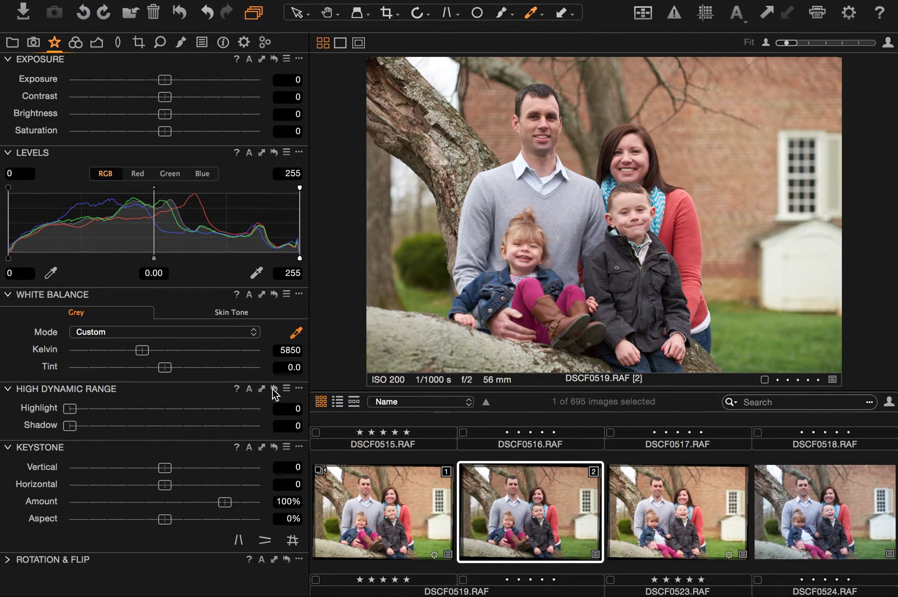
Warm the white balance by setting it to 6000 Kelvin.
{"action": "left_click", "coordinate": [278, 351]}
{"action": "type", "text": "6000"}
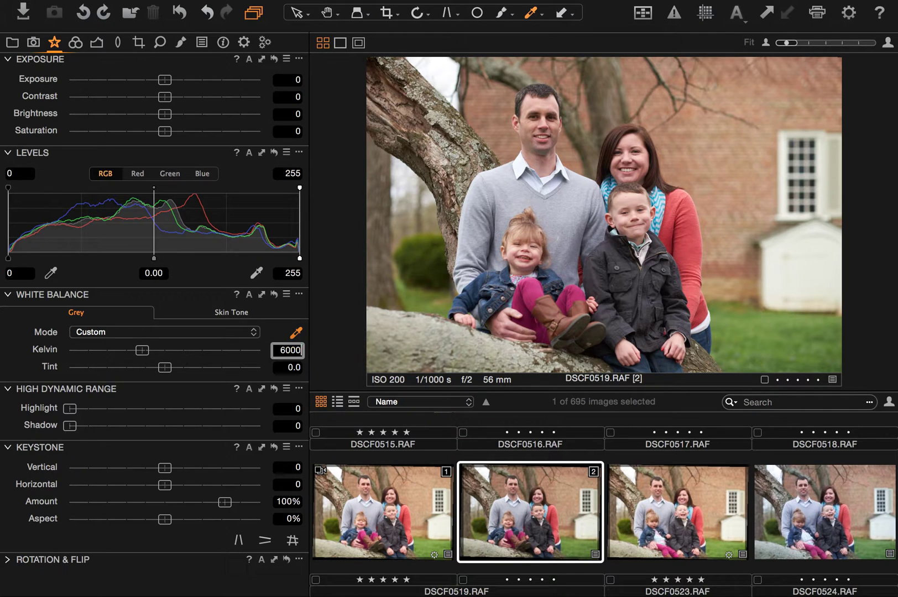
{"action": "key", "text": "Return"}
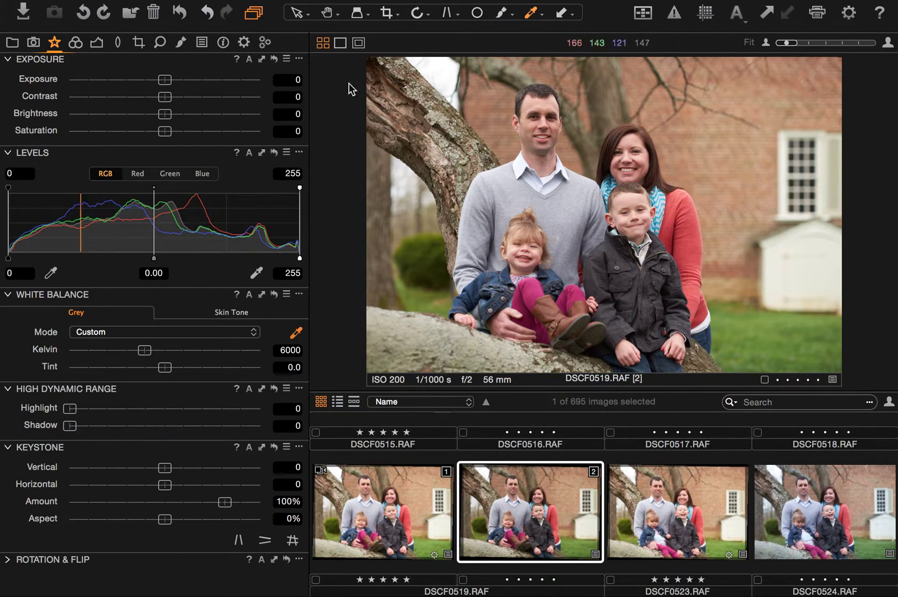
Raise the photo's exposure to 0.1.
{"action": "left_click", "coordinate": [304, 81]}
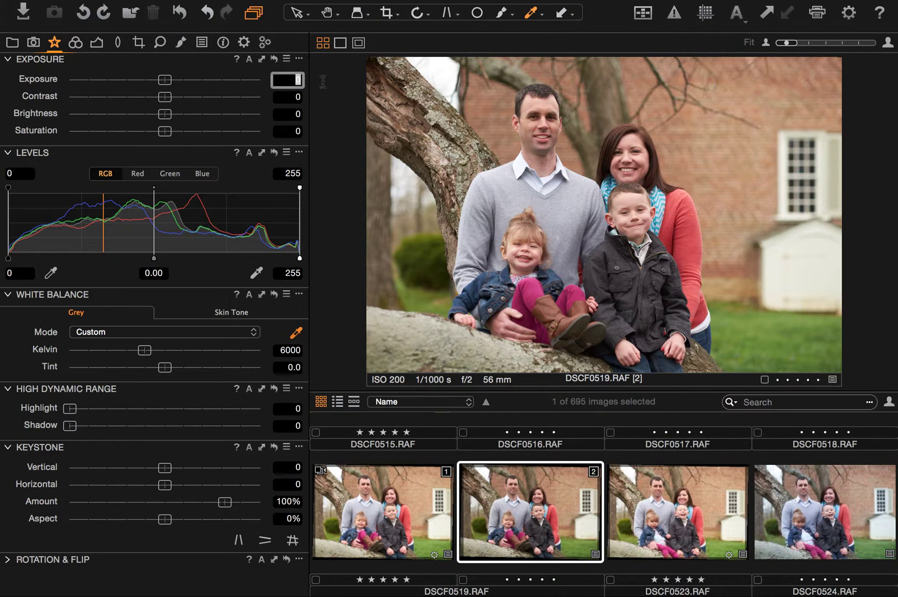
{"action": "key", "text": "Up"}
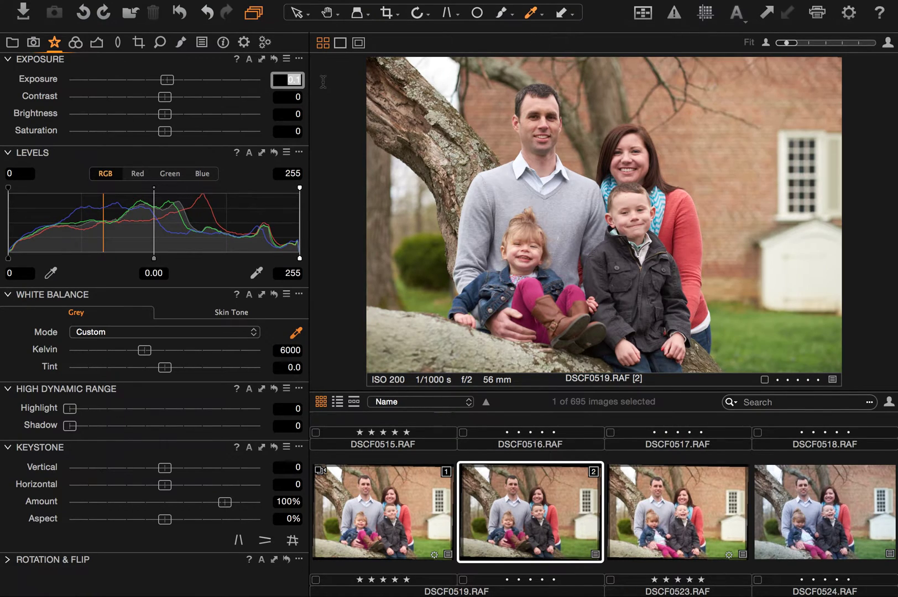
{"action": "key", "text": "Up"}
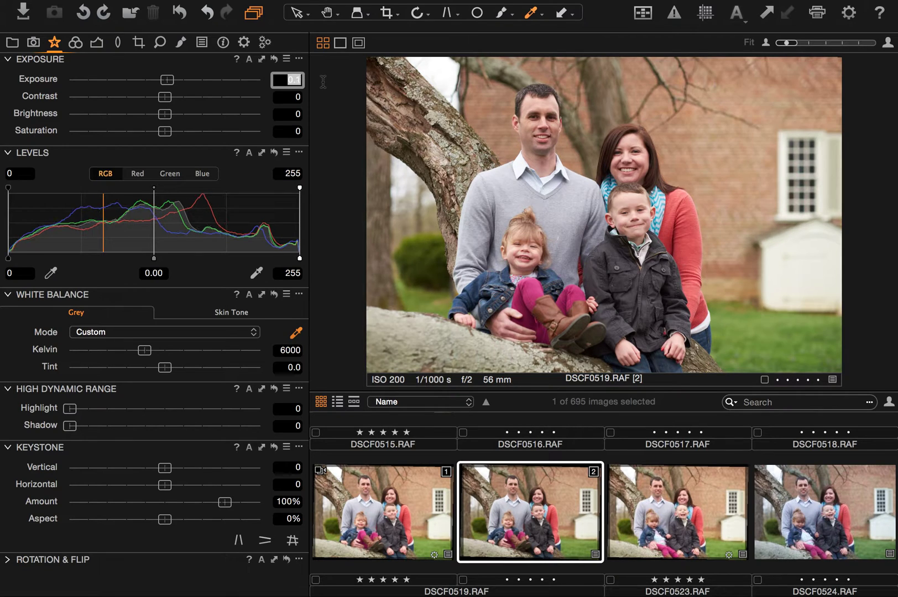
{"action": "key", "text": "Return"}
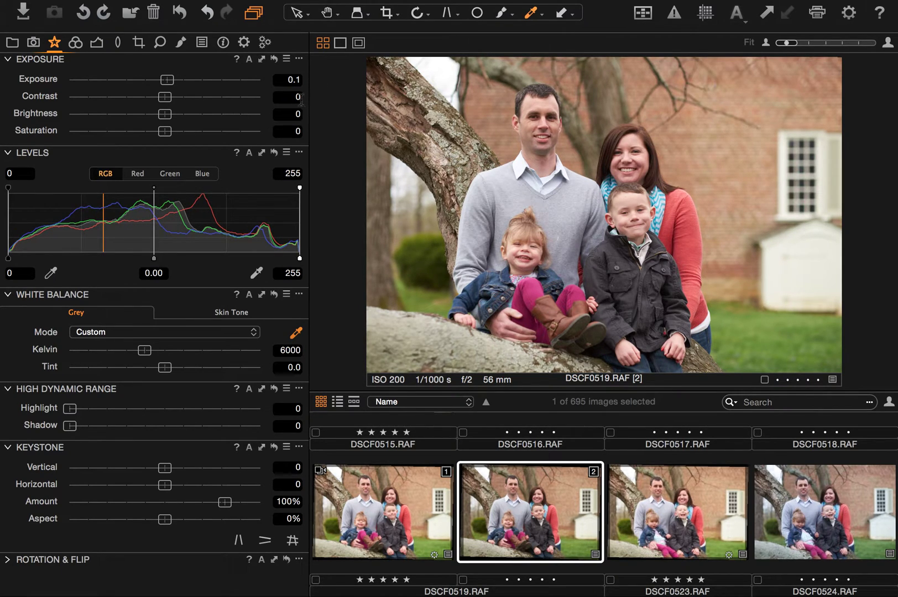
Set the photo's saturation to 10.
{"action": "left_click", "coordinate": [299, 131]}
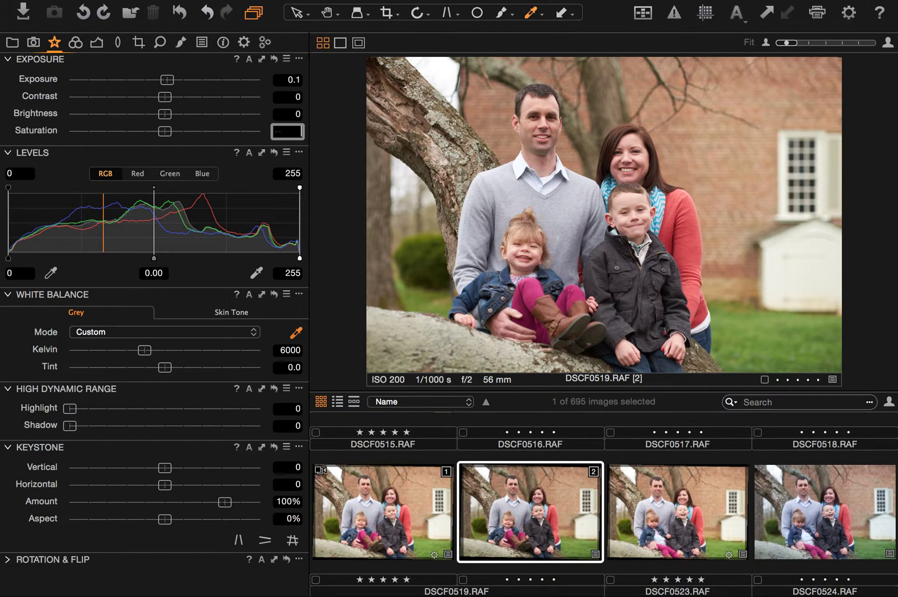
{"action": "type", "text": "10"}
{"action": "key", "text": "Return"}
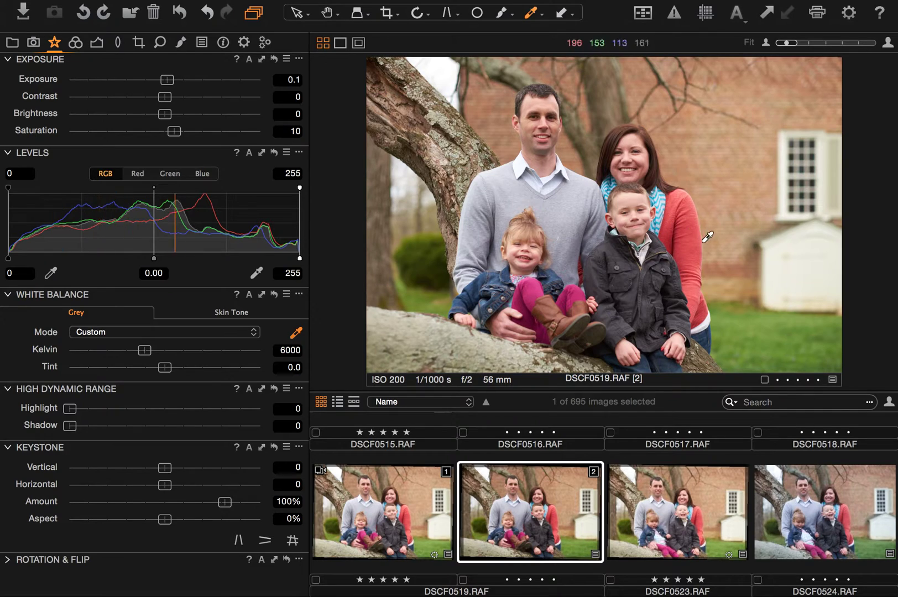
Examine the parents' faces and teeth at 100% zoom.
{"action": "key", "text": "h"}
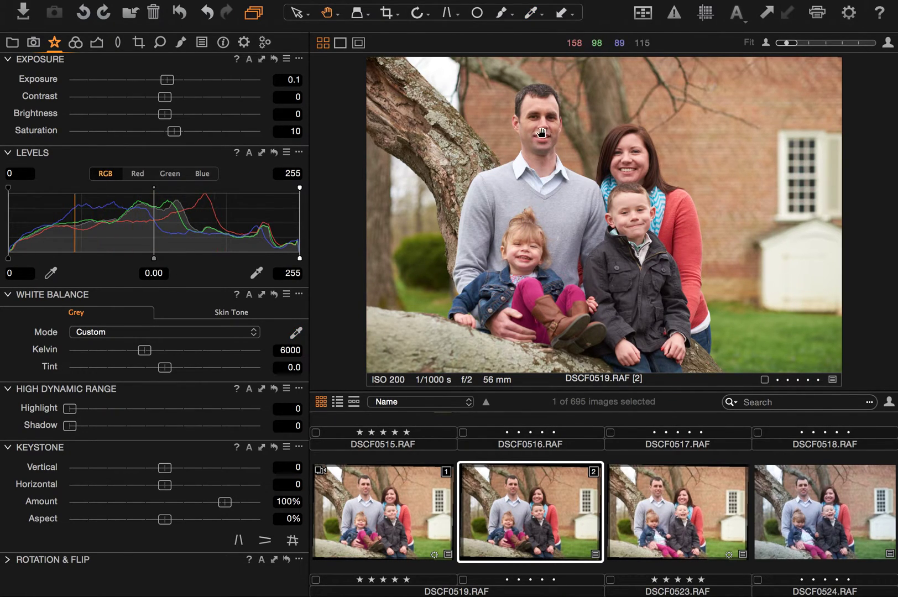
{"action": "key", "text": "super+equal"}
{"action": "key", "text": "super+equal"}
{"action": "key", "text": "super+equal"}
{"action": "left_click_drag", "start_coordinate": [487, 154], "coordinate": [517, 249]}
{"action": "key", "text": "super+equal"}
{"action": "left_click_drag", "start_coordinate": [499, 208], "coordinate": [437, 204]}
{"action": "left_click_drag", "start_coordinate": [608, 318], "coordinate": [539, 286]}
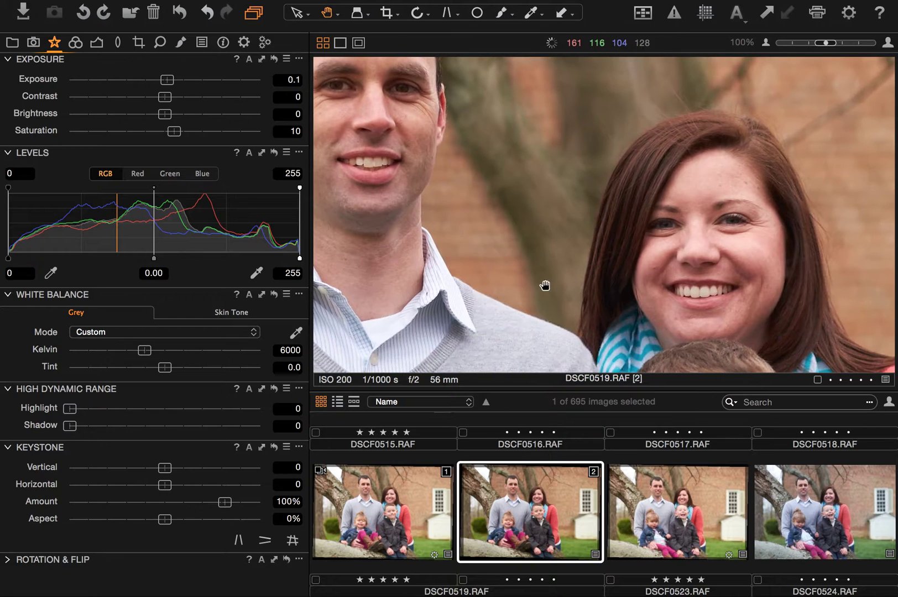
{"action": "left_click_drag", "start_coordinate": [709, 312], "coordinate": [535, 291]}
{"action": "left_click_drag", "start_coordinate": [505, 226], "coordinate": [475, 231]}
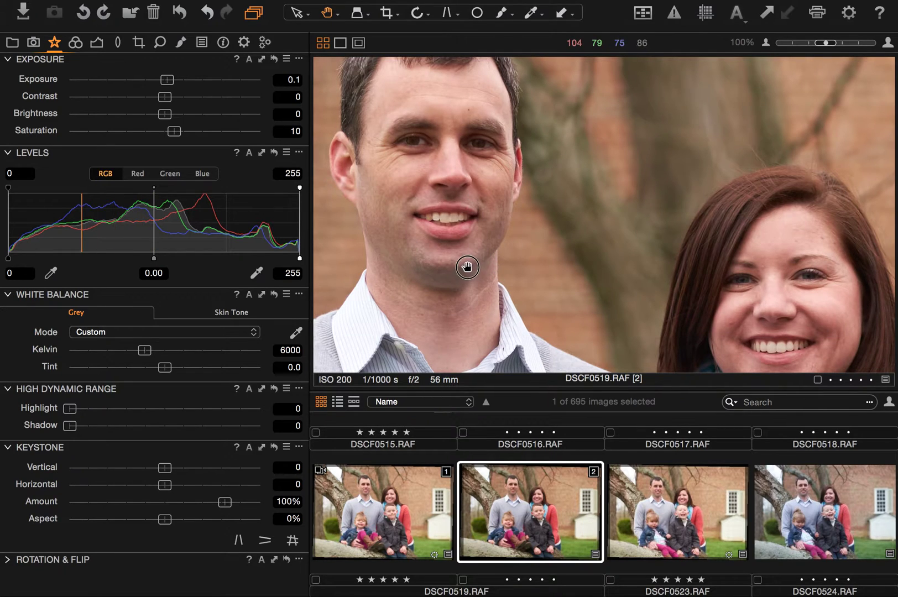
Inspect the boy's face and the parents' smiles for areas that need local retouching.
{"action": "left_click_drag", "start_coordinate": [691, 354], "coordinate": [668, 305]}
{"action": "left_click_drag", "start_coordinate": [748, 301], "coordinate": [706, 206]}
{"action": "left_click_drag", "start_coordinate": [716, 281], "coordinate": [716, 251]}
{"action": "left_click_drag", "start_coordinate": [811, 348], "coordinate": [722, 250]}
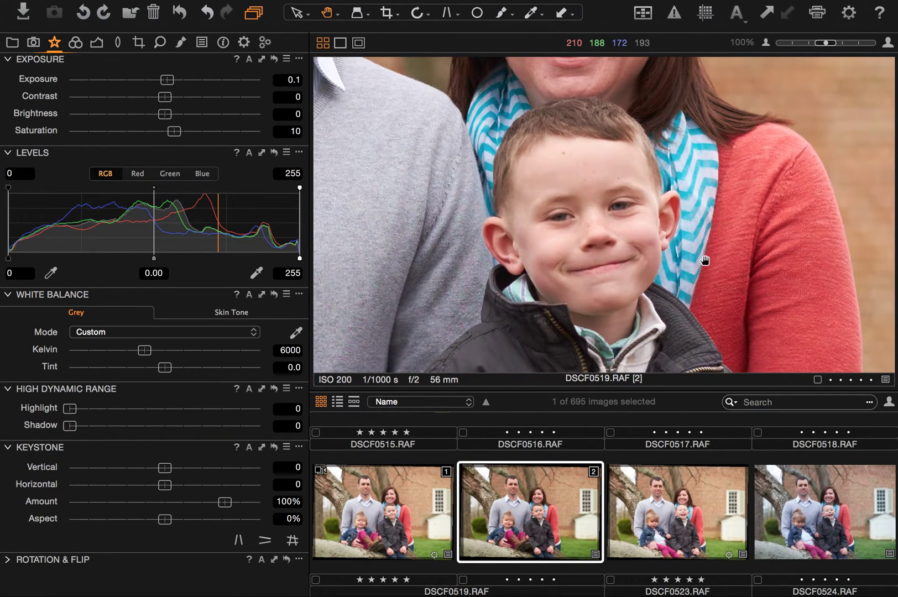
{"action": "left_click_drag", "start_coordinate": [527, 228], "coordinate": [483, 255]}
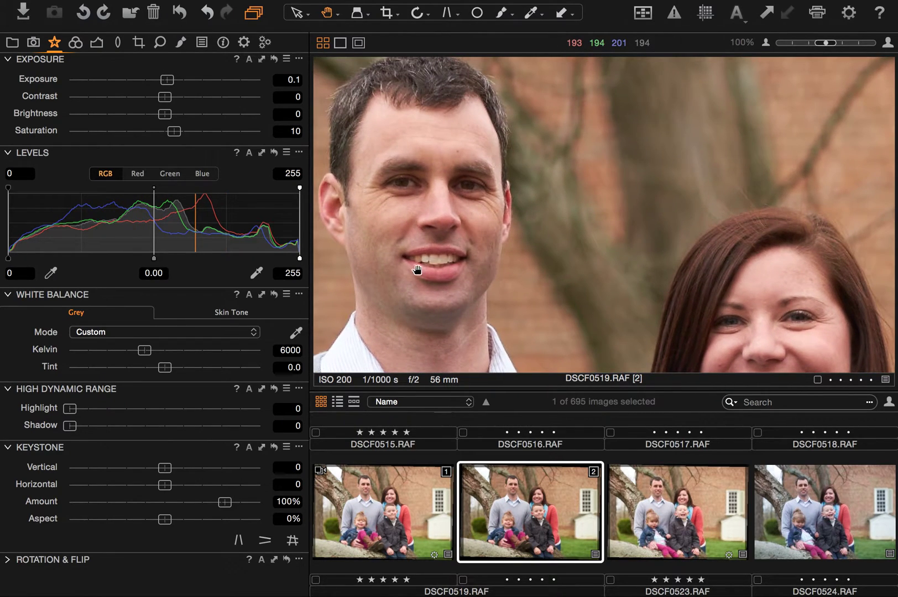
{"action": "scroll", "coordinate": [674, 201], "scroll_direction": "down", "scroll_amount": 5}
{"action": "scroll", "coordinate": [673, 201], "scroll_direction": "right", "scroll_amount": 2}
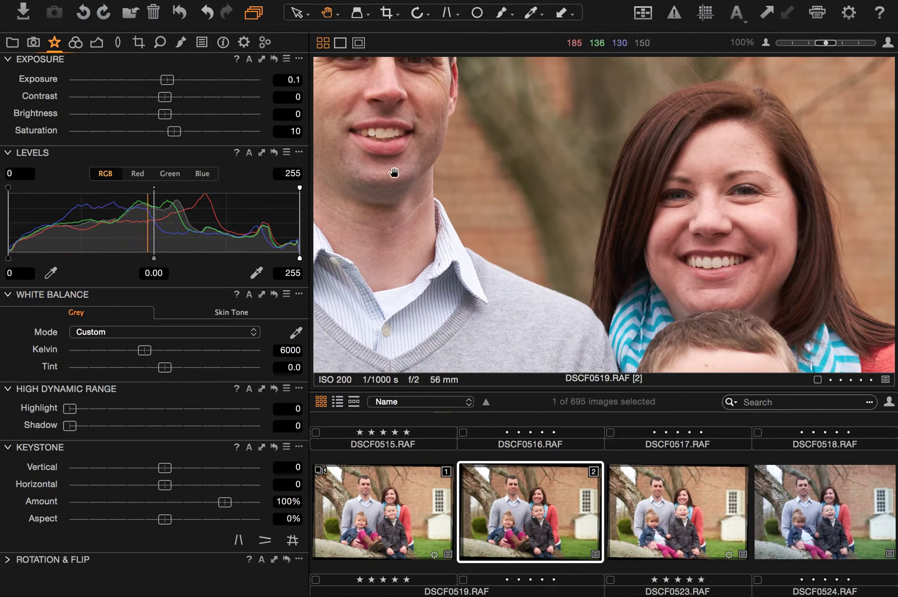
{"action": "scroll", "coordinate": [400, 172], "scroll_direction": "left", "scroll_amount": 3}
{"action": "scroll", "coordinate": [400, 172], "scroll_direction": "up", "scroll_amount": 1}
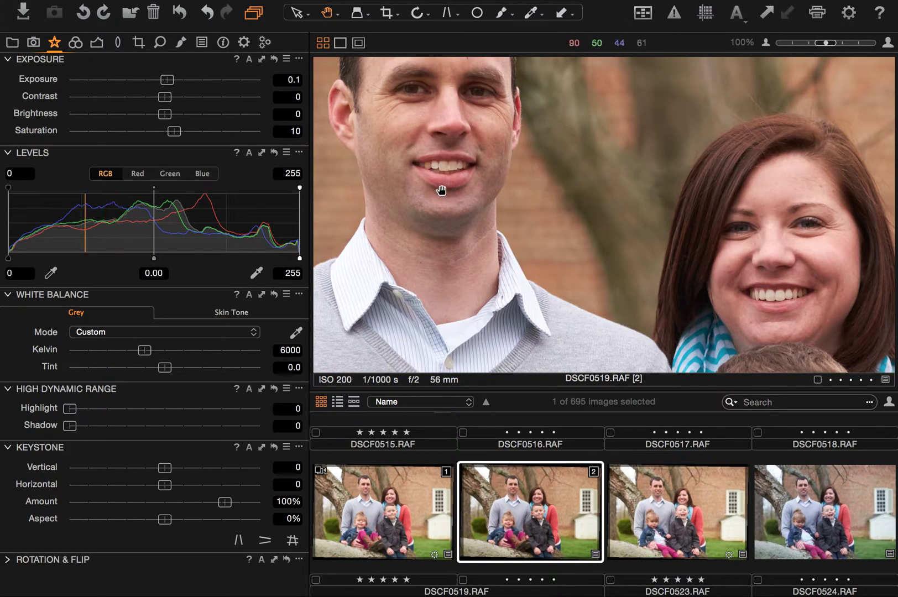
{"action": "left_click_drag", "start_coordinate": [458, 242], "coordinate": [440, 257]}
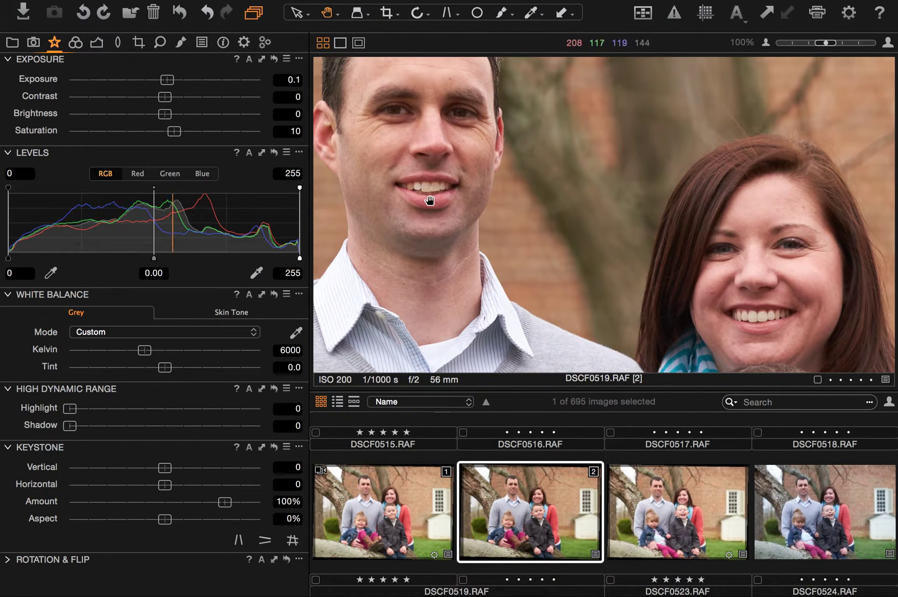
{"action": "left_click_drag", "start_coordinate": [434, 167], "coordinate": [435, 142]}
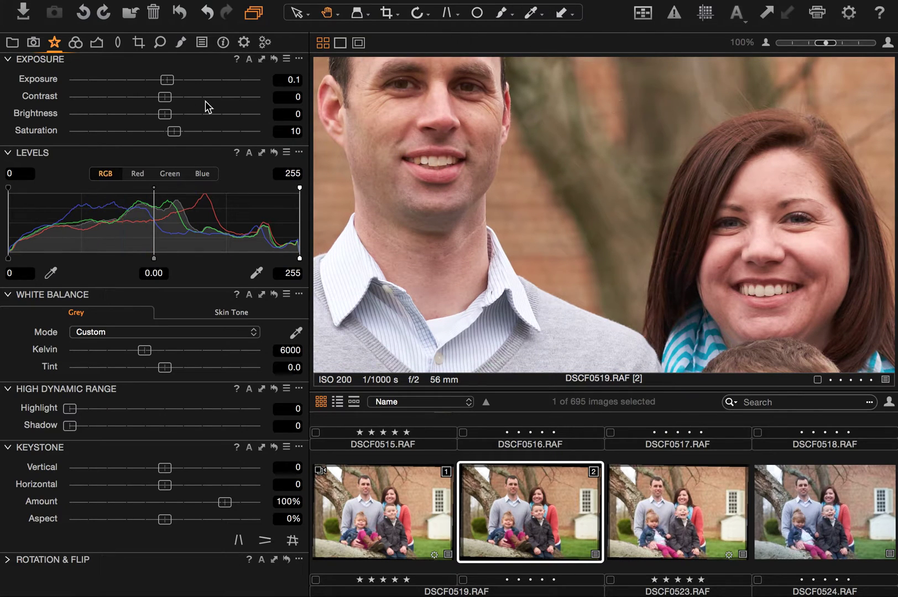
Add a local adjustment layer named Teeth and leave it enabled.
{"action": "left_click", "coordinate": [181, 44]}
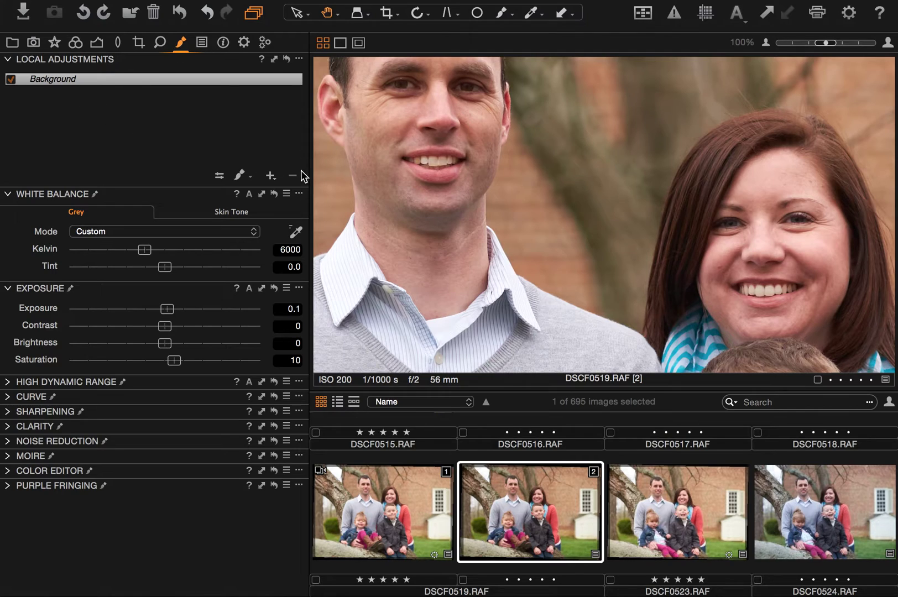
{"action": "left_click", "coordinate": [271, 176]}
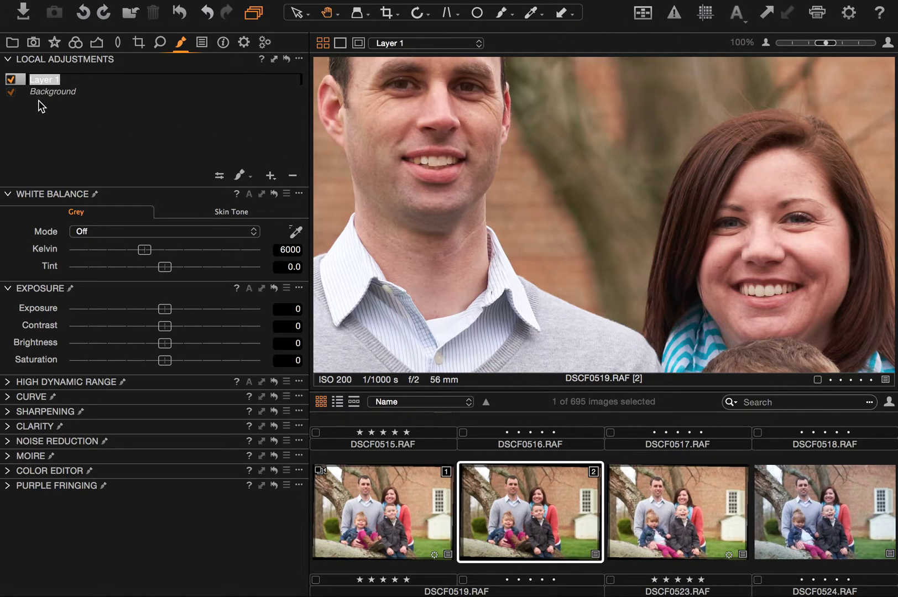
{"action": "type", "text": "Teeth"}
{"action": "left_click", "coordinate": [23, 78]}
{"action": "left_click", "coordinate": [11, 81]}
{"action": "left_click", "coordinate": [11, 81]}
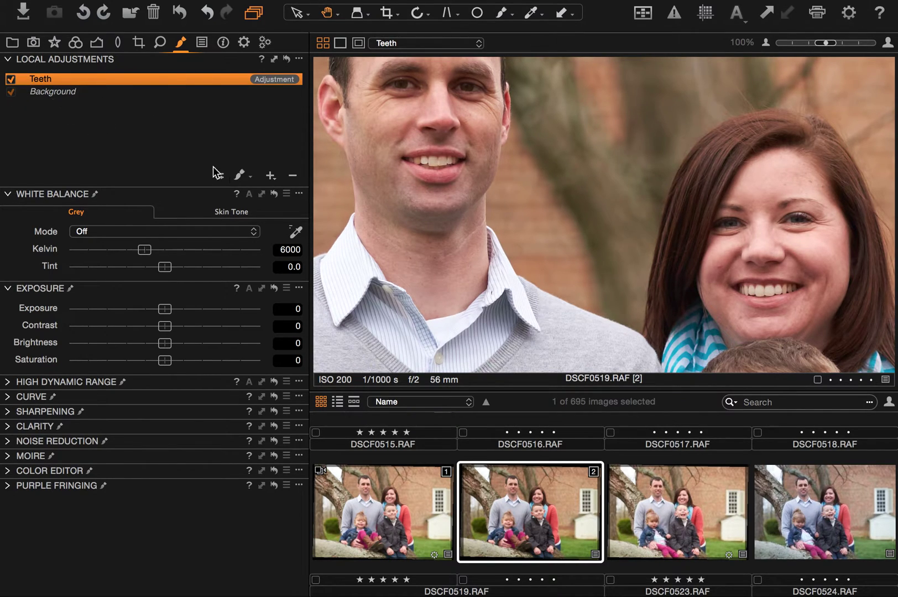
Activate the Draw Mask brush and shrink it to fit the man's teeth at 400% zoom.
{"action": "left_click", "coordinate": [504, 16]}
{"action": "left_click", "coordinate": [558, 24]}
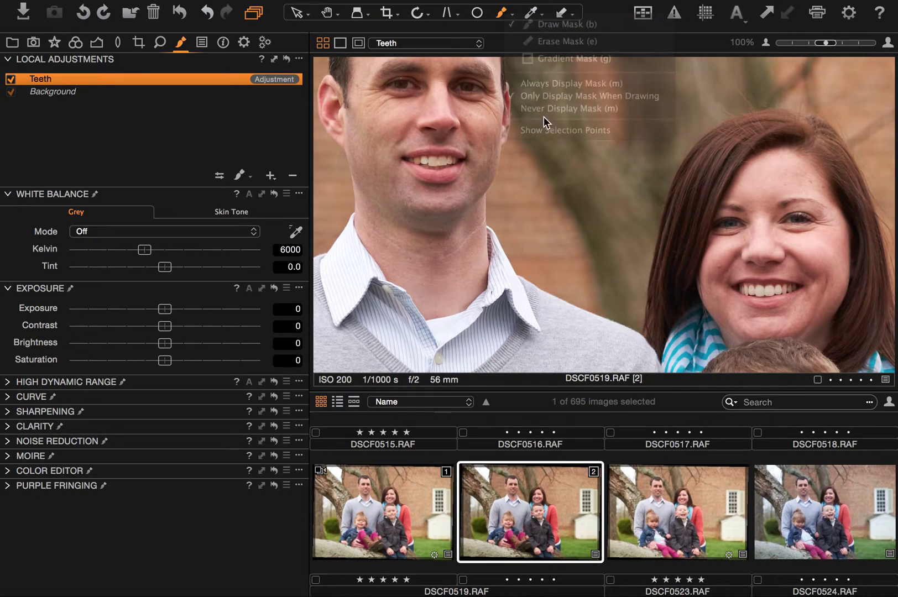
{"action": "scroll", "coordinate": [449, 167], "scroll_direction": "up", "scroll_amount": 3}
{"action": "left_click_drag", "start_coordinate": [444, 168], "coordinate": [559, 220]}
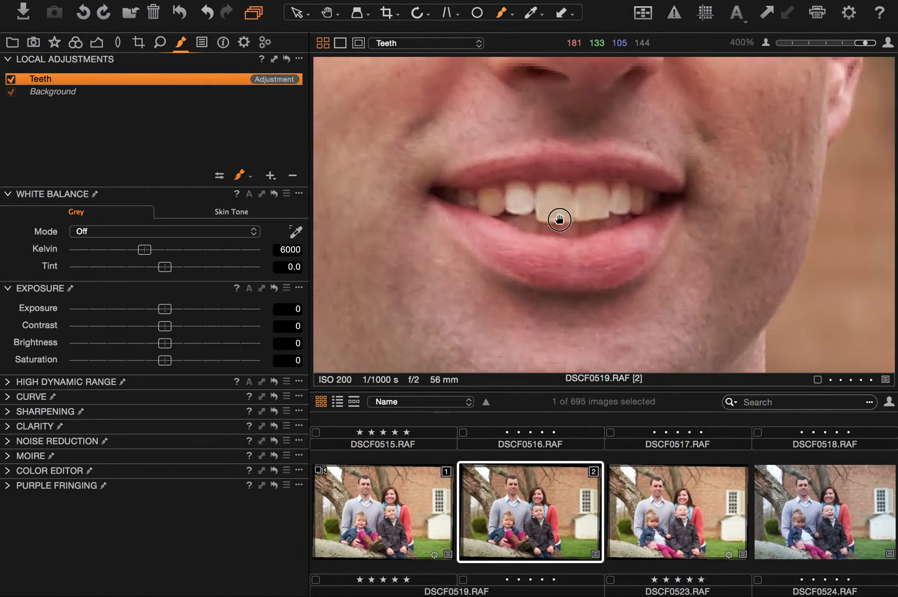
{"action": "key", "text": "bracketleft"}
{"action": "key", "text": "bracketleft"}
{"action": "key", "text": "bracketleft"}
{"action": "key", "text": "bracketleft"}
{"action": "key", "text": "bracketleft"}
{"action": "key", "text": "bracketleft"}
{"action": "key", "text": "bracketleft"}
{"action": "key", "text": "bracketleft"}
{"action": "key", "text": "bracketleft"}
{"action": "key", "text": "bracketleft"}
{"action": "key", "text": "bracketleft"}
{"action": "key", "text": "bracketleft"}
{"action": "key", "text": "bracketleft"}
{"action": "key", "text": "bracketleft"}
{"action": "key", "text": "bracketleft"}
{"action": "key", "text": "bracketleft"}
{"action": "key", "text": "bracketleft"}
{"action": "key", "text": "bracketleft"}
{"action": "key", "text": "bracketleft"}
{"action": "key", "text": "bracketleft"}
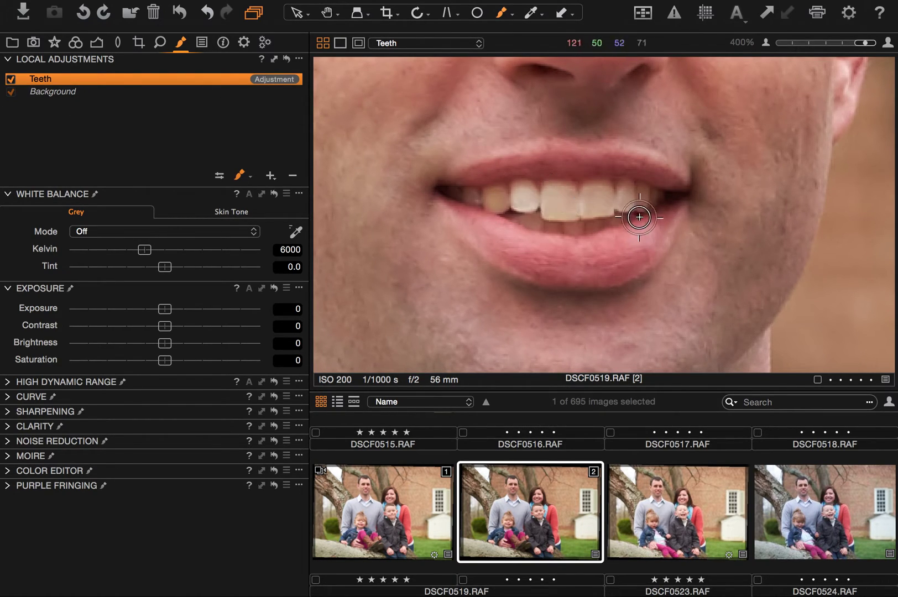
Paint a test mask on the Teeth layer over the brick wall and the adjoining part of the window.
{"action": "scroll", "coordinate": [570, 282], "scroll_direction": "down", "scroll_amount": 10}
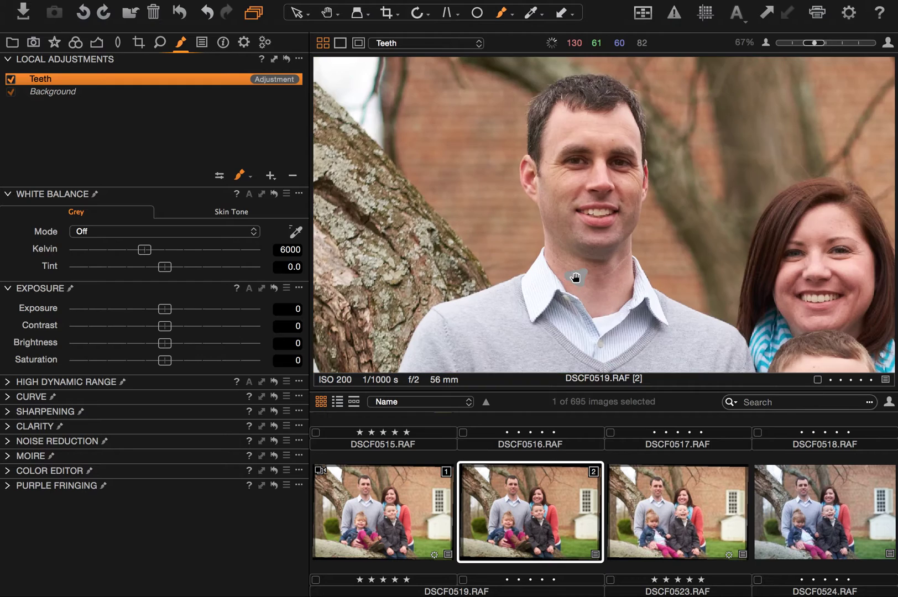
{"action": "scroll", "coordinate": [575, 278], "scroll_direction": "down", "scroll_amount": 3}
{"action": "scroll", "coordinate": [644, 236], "scroll_direction": "right", "scroll_amount": 5}
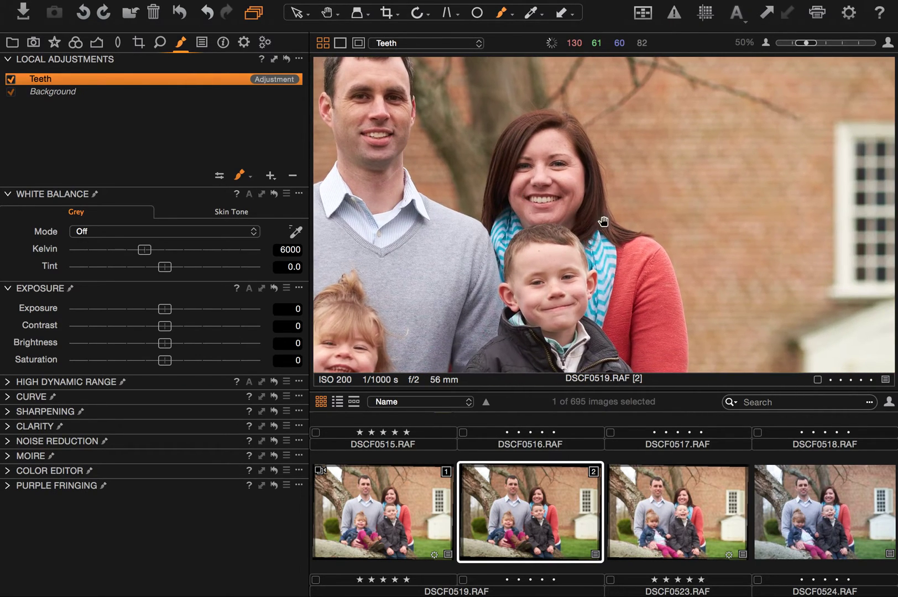
{"action": "scroll", "coordinate": [602, 222], "scroll_direction": "down", "scroll_amount": 3}
{"action": "scroll", "coordinate": [603, 221], "scroll_direction": "right", "scroll_amount": 3}
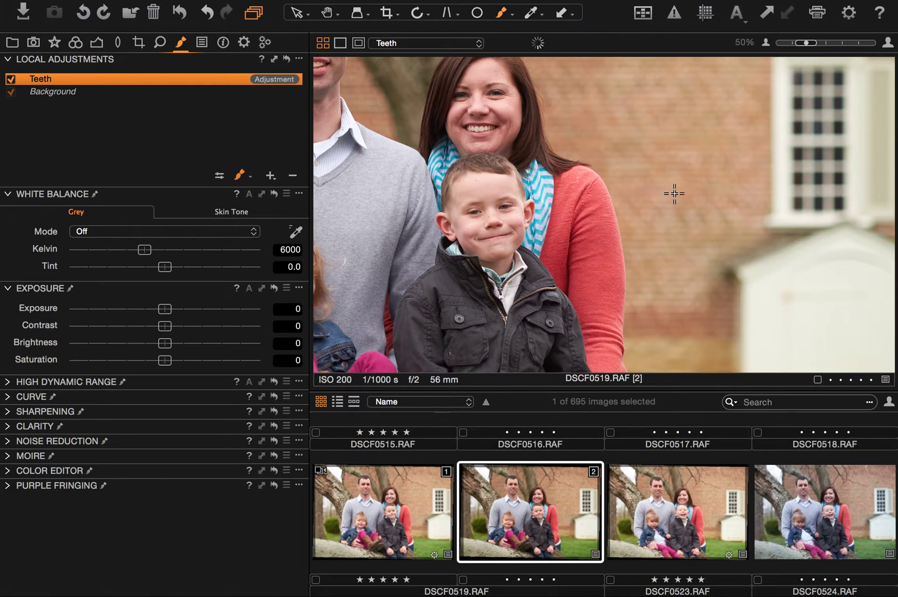
{"action": "right_click", "coordinate": [692, 169]}
{"action": "mouse_move", "coordinate": [692, 169]}
{"action": "left_mouse_down"}
{"action": "mouse_move", "coordinate": [796, 170]}
{"action": "mouse_move", "coordinate": [706, 170]}
{"action": "mouse_move", "coordinate": [687, 134]}
{"action": "mouse_move", "coordinate": [705, 129]}
{"action": "mouse_move", "coordinate": [668, 176]}
{"action": "mouse_move", "coordinate": [681, 206]}
{"action": "mouse_move", "coordinate": [734, 216]}
{"action": "mouse_move", "coordinate": [774, 194]}
{"action": "mouse_move", "coordinate": [746, 135]}
{"action": "mouse_move", "coordinate": [717, 104]}
{"action": "mouse_move", "coordinate": [683, 118]}
{"action": "left_mouse_up"}
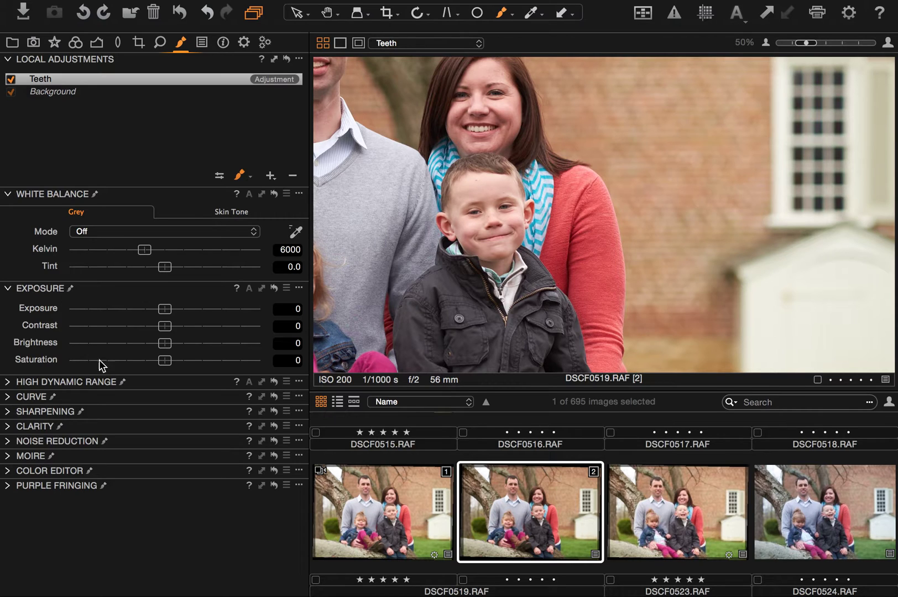
Try the Always Display Mask option and restore Only Display Mask When Drawing.
{"action": "left_click", "coordinate": [54, 43]}
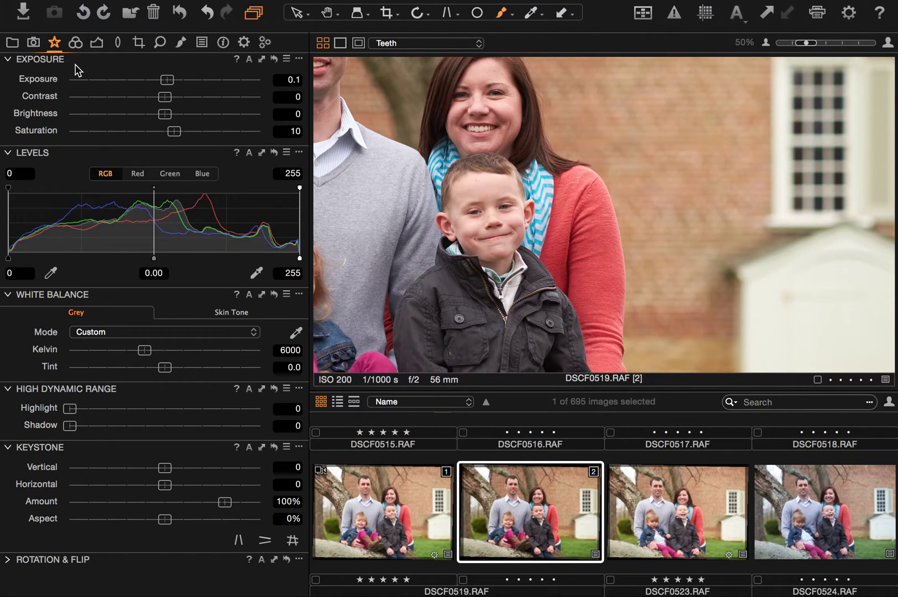
{"action": "left_click", "coordinate": [183, 46]}
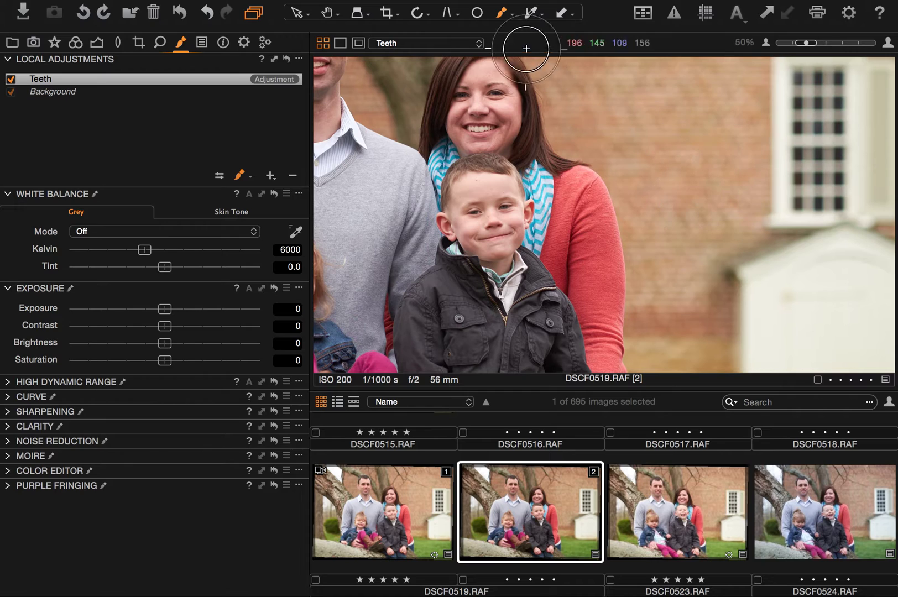
{"action": "left_click", "coordinate": [513, 13]}
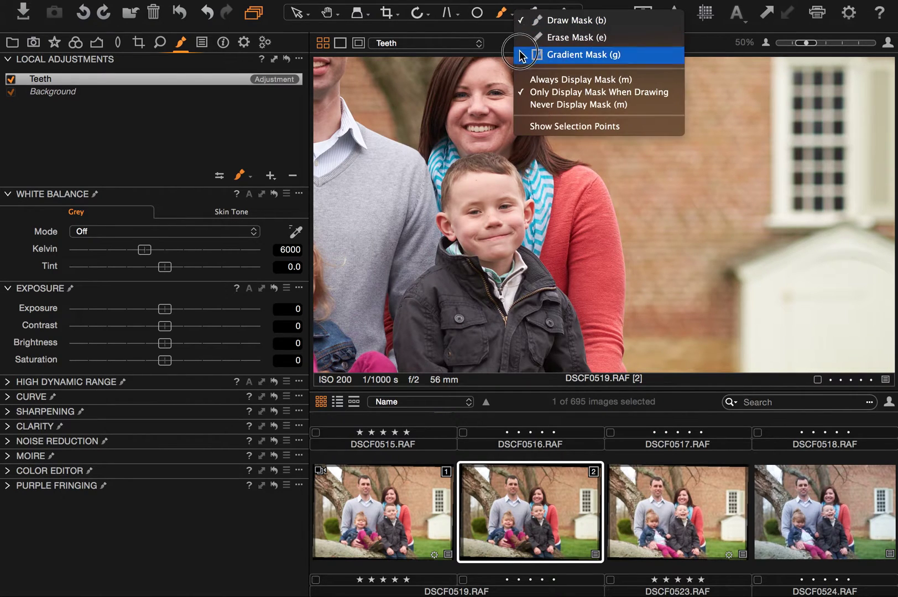
{"action": "left_click", "coordinate": [539, 80]}
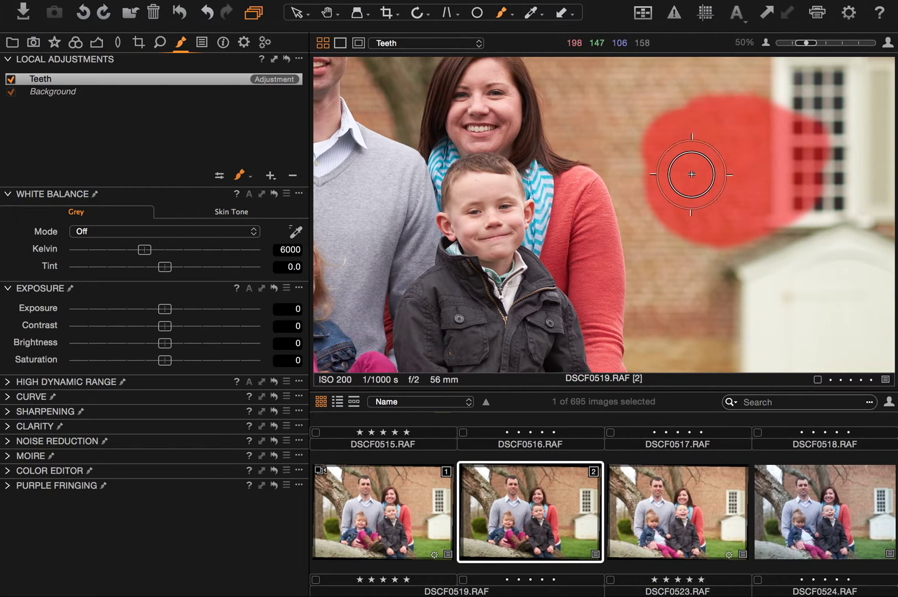
{"action": "left_click", "coordinate": [513, 18]}
{"action": "left_click_drag", "start_coordinate": [514, 18], "coordinate": [517, 89]}
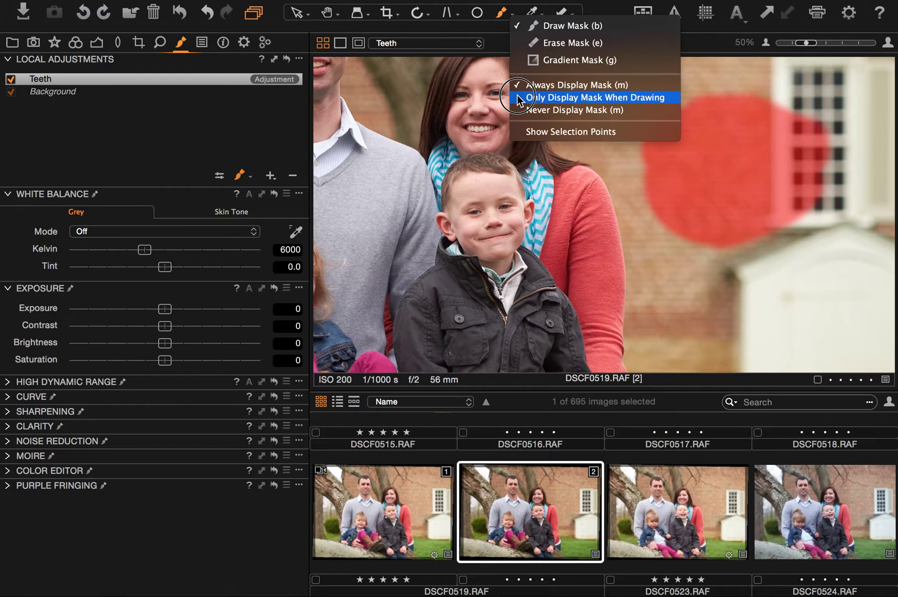
{"action": "left_click", "coordinate": [518, 98]}
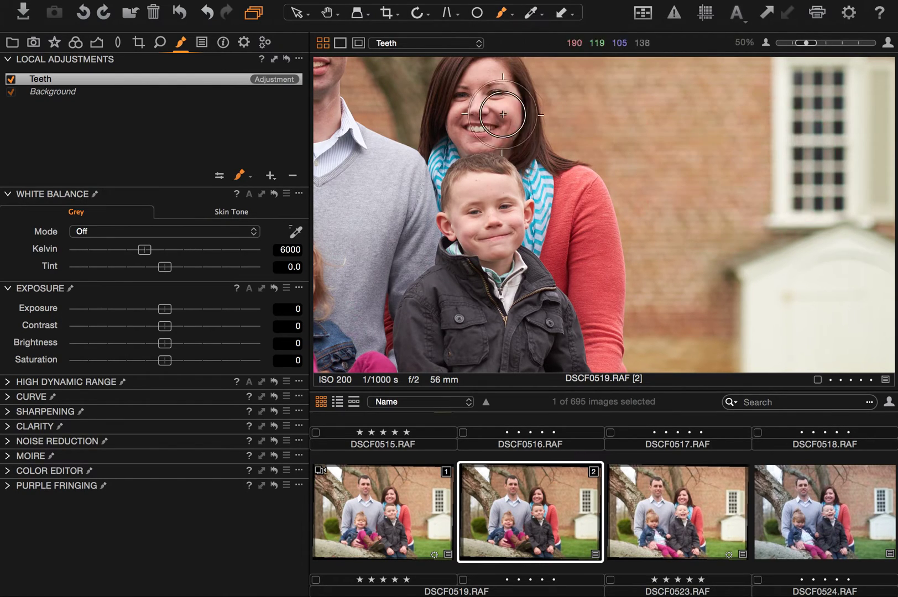
Set the Teeth layer's white balance to 11068 Kelvin with a tint of -7.1.
{"action": "left_click_drag", "start_coordinate": [158, 247], "coordinate": [216, 249]}
{"action": "left_click_drag", "start_coordinate": [172, 271], "coordinate": [241, 280]}
{"action": "left_click_drag", "start_coordinate": [148, 291], "coordinate": [148, 290]}
Erase the test mask from the brick wall and window with the Erase Mask brush.
{"action": "left_click", "coordinate": [517, 14]}
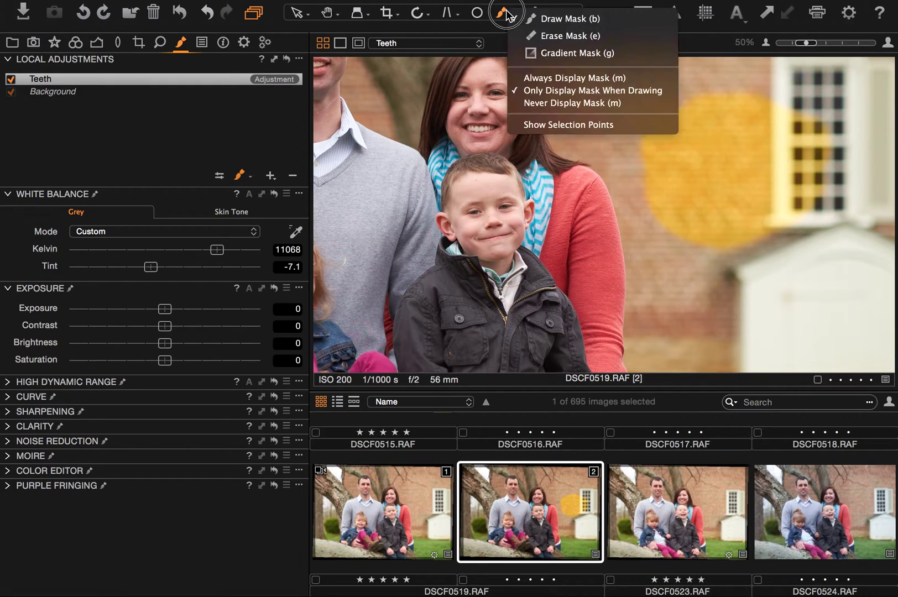
{"action": "left_click", "coordinate": [559, 35]}
{"action": "mouse_move", "coordinate": [641, 111]}
{"action": "left_mouse_down"}
{"action": "mouse_move", "coordinate": [619, 148]}
{"action": "mouse_move", "coordinate": [715, 137]}
{"action": "mouse_move", "coordinate": [733, 101]}
{"action": "mouse_move", "coordinate": [694, 165]}
{"action": "left_mouse_up"}
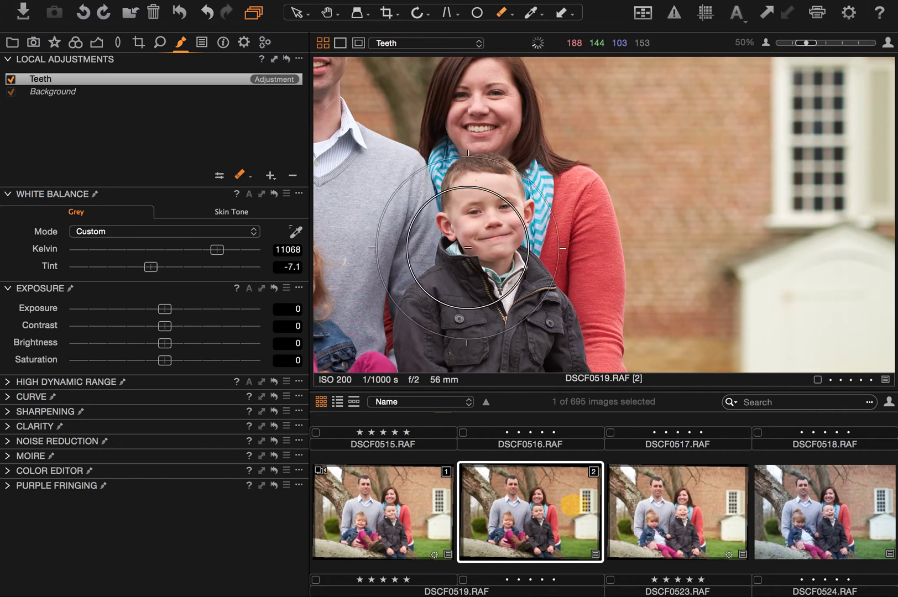
{"action": "left_click_drag", "start_coordinate": [555, 257], "coordinate": [581, 277]}
Reset the Teeth layer's white balance, with the man's teeth in view at 400%.
{"action": "scroll", "coordinate": [581, 277], "scroll_direction": "left", "scroll_amount": 5}
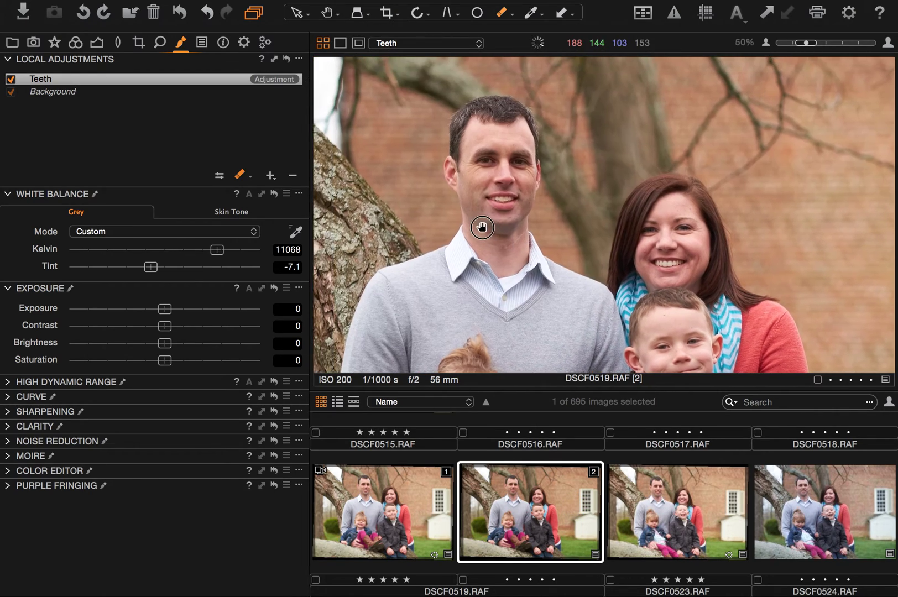
{"action": "scroll", "coordinate": [522, 208], "scroll_direction": "up", "scroll_amount": 5}
{"action": "left_click_drag", "start_coordinate": [461, 217], "coordinate": [710, 263]}
{"action": "left_click_drag", "start_coordinate": [488, 234], "coordinate": [527, 259]}
{"action": "scroll", "coordinate": [527, 259], "scroll_direction": "up", "scroll_amount": 2}
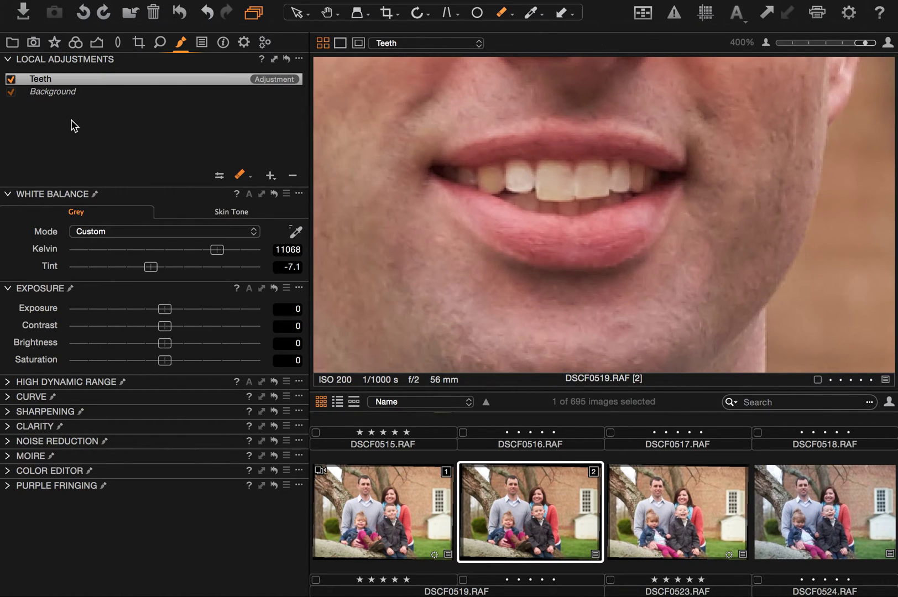
{"action": "left_click", "coordinate": [274, 194]}
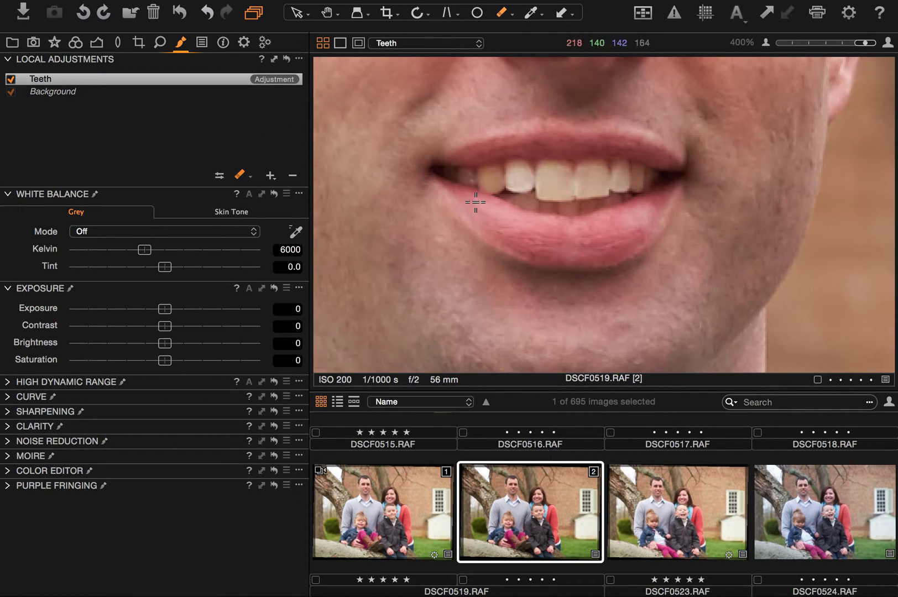
Switch to the Draw Mask brush and reduce its size to fit the man's individual teeth.
{"action": "left_click", "coordinate": [503, 13]}
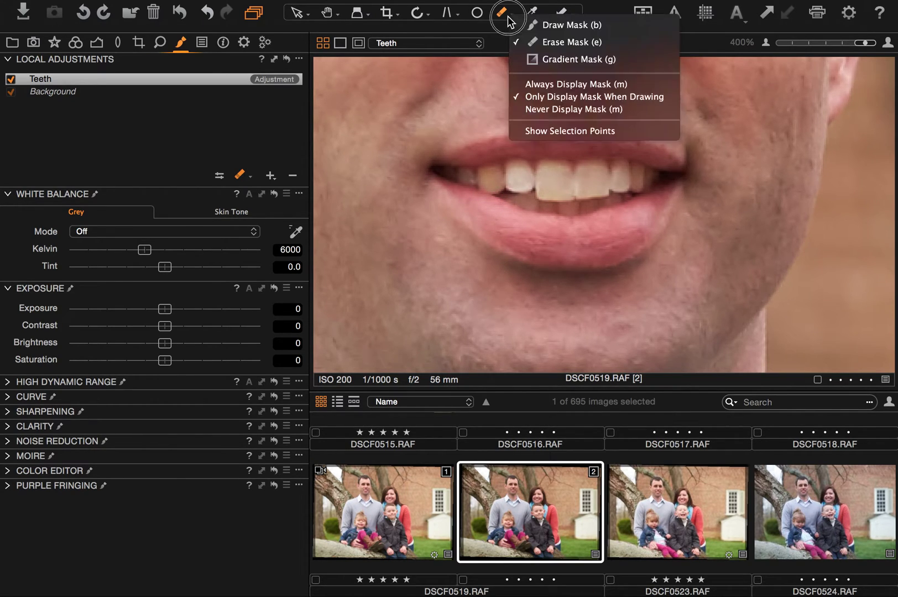
{"action": "left_click", "coordinate": [539, 22]}
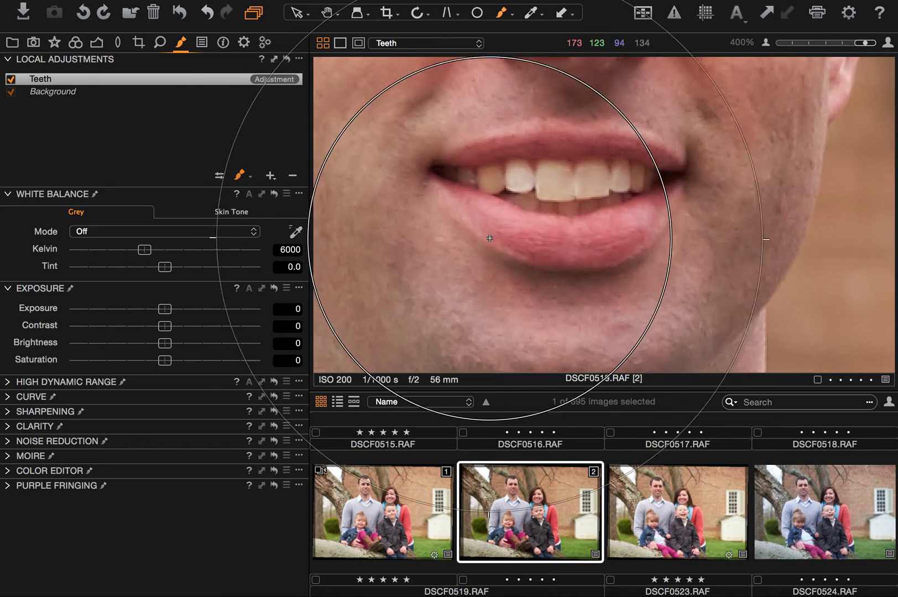
{"action": "right_click", "coordinate": [548, 214]}
{"action": "left_click_drag", "start_coordinate": [537, 229], "coordinate": [505, 229]}
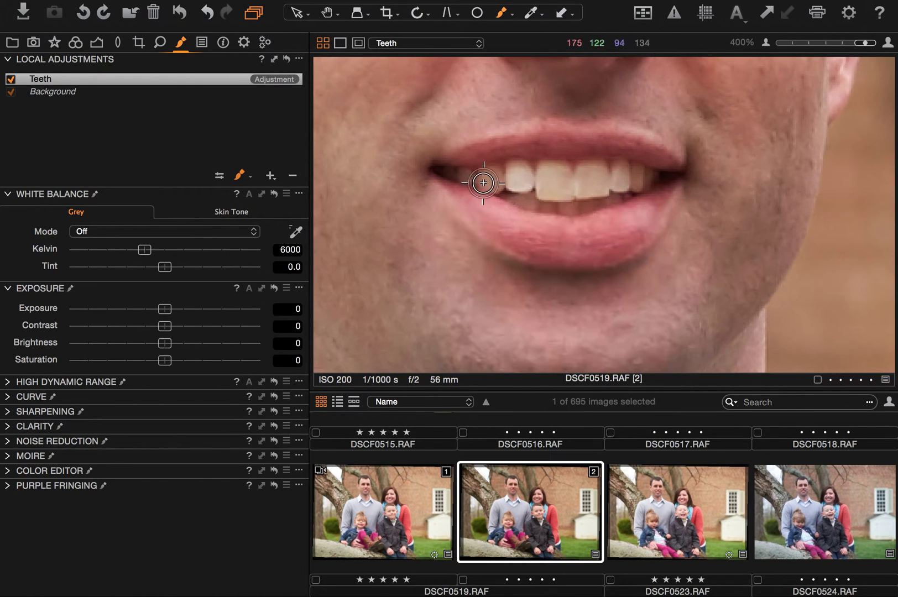
{"action": "right_click", "coordinate": [517, 203]}
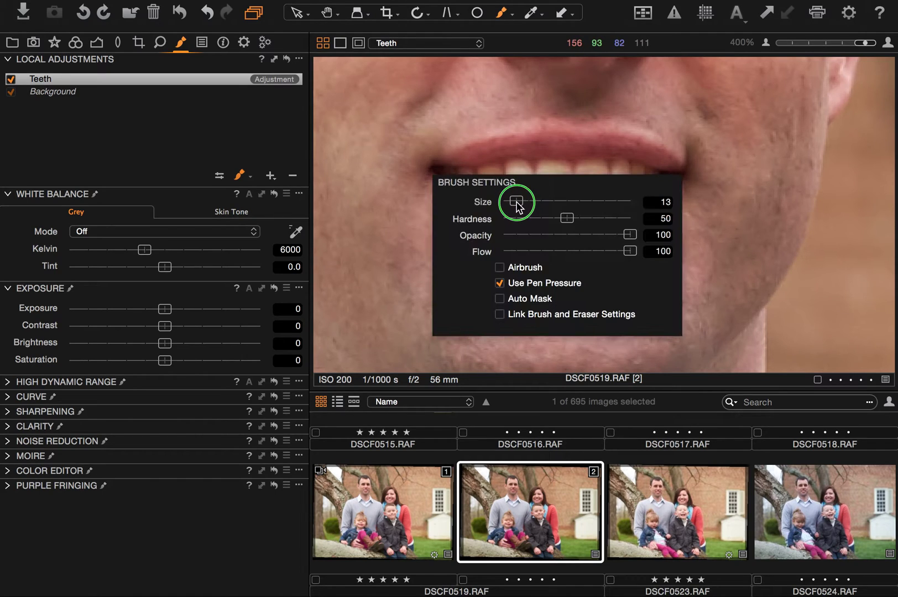
{"action": "left_click_drag", "start_coordinate": [516, 205], "coordinate": [510, 202]}
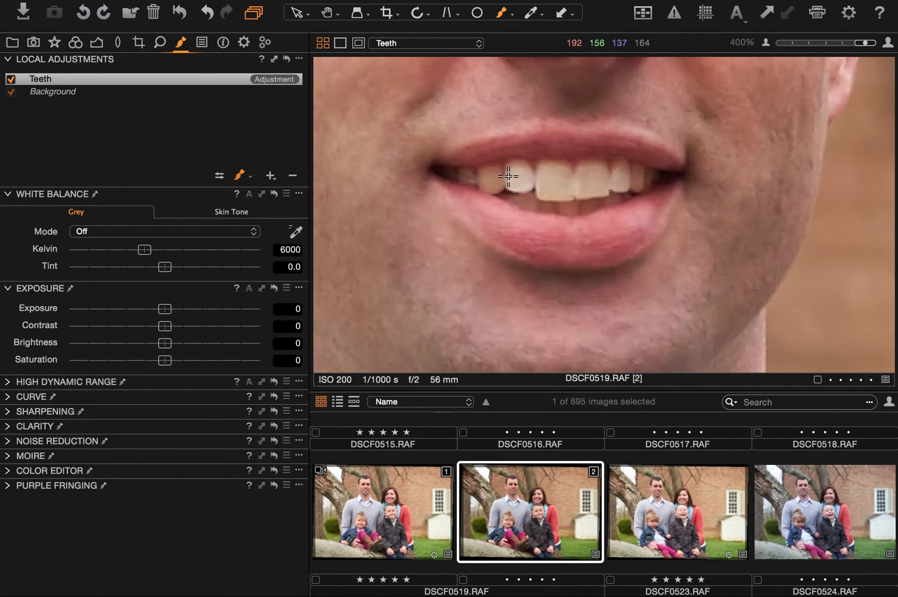
Paint the Teeth layer mask over the man's upper teeth and the visible lower teeth with the Draw Mask brush.
{"action": "mouse_move", "coordinate": [459, 177]}
{"action": "left_mouse_down"}
{"action": "mouse_move", "coordinate": [478, 182]}
{"action": "mouse_move", "coordinate": [462, 176]}
{"action": "mouse_move", "coordinate": [492, 184]}
{"action": "mouse_move", "coordinate": [481, 184]}
{"action": "mouse_move", "coordinate": [497, 172]}
{"action": "mouse_move", "coordinate": [498, 189]}
{"action": "mouse_move", "coordinate": [521, 173]}
{"action": "mouse_move", "coordinate": [529, 185]}
{"action": "mouse_move", "coordinate": [516, 164]}
{"action": "left_mouse_up"}
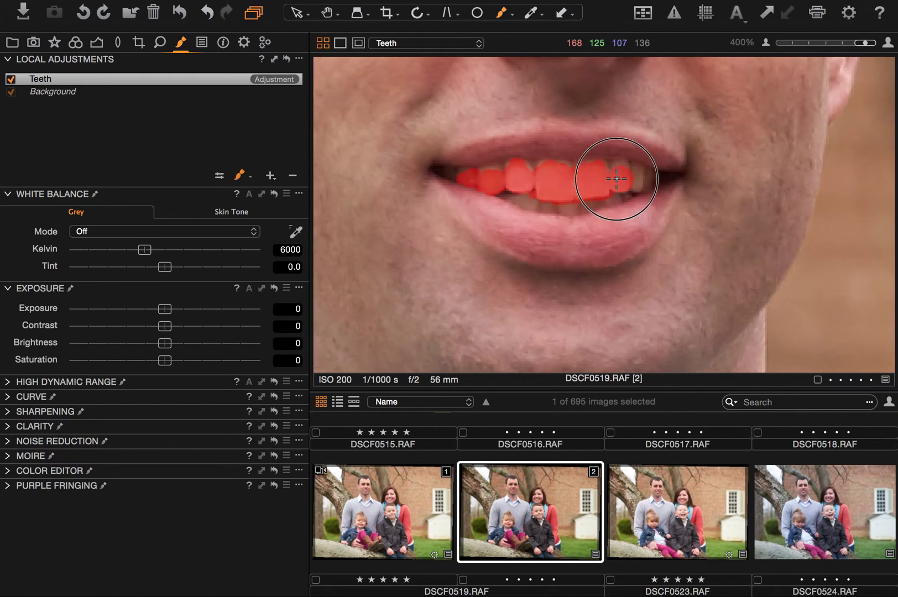
{"action": "mouse_move", "coordinate": [618, 175]}
{"action": "left_mouse_down"}
{"action": "mouse_move", "coordinate": [638, 175]}
{"action": "mouse_move", "coordinate": [643, 185]}
{"action": "mouse_move", "coordinate": [604, 198]}
{"action": "left_mouse_up"}
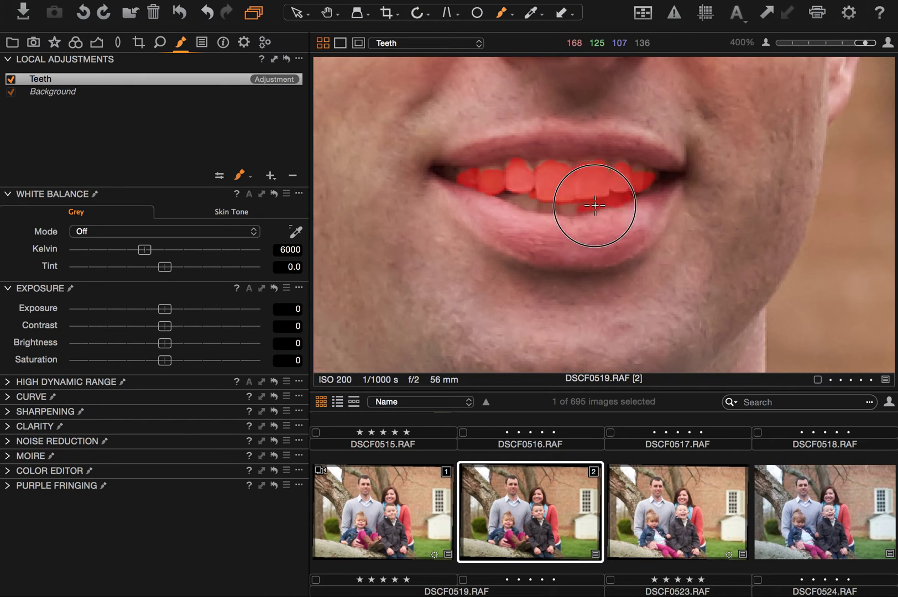
{"action": "mouse_move", "coordinate": [574, 212]}
{"action": "left_mouse_down"}
{"action": "mouse_move", "coordinate": [512, 195]}
{"action": "mouse_move", "coordinate": [592, 204]}
{"action": "mouse_move", "coordinate": [527, 170]}
{"action": "mouse_move", "coordinate": [472, 176]}
{"action": "mouse_move", "coordinate": [497, 160]}
{"action": "mouse_move", "coordinate": [498, 176]}
{"action": "mouse_move", "coordinate": [462, 181]}
{"action": "left_mouse_up"}
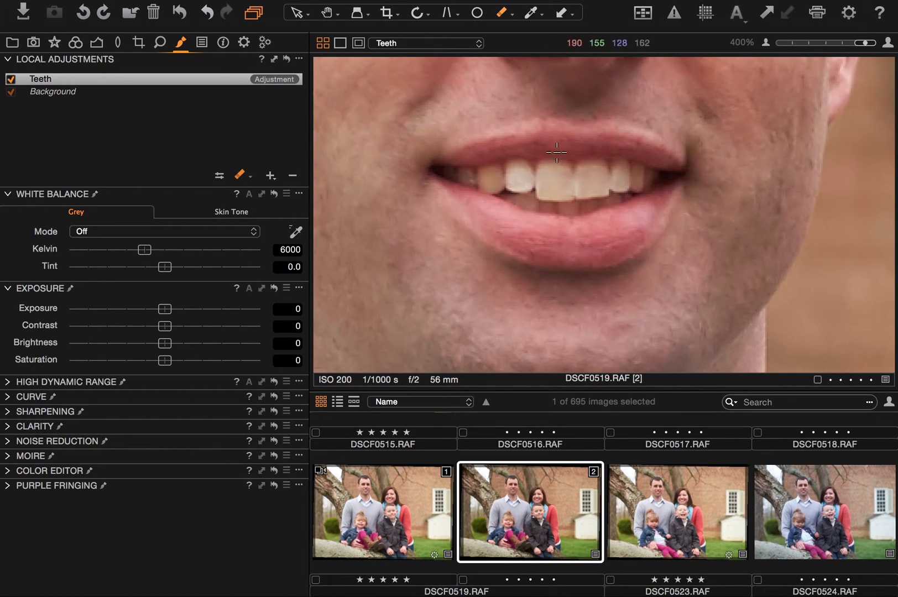
Adjust the Erase Mask brush, clean the mask spill off the man's lower lip and hide the mask overlay.
{"action": "right_click", "coordinate": [491, 264]}
{"action": "left_click_drag", "start_coordinate": [491, 267], "coordinate": [452, 267]}
{"action": "left_click_drag", "start_coordinate": [493, 222], "coordinate": [517, 237]}
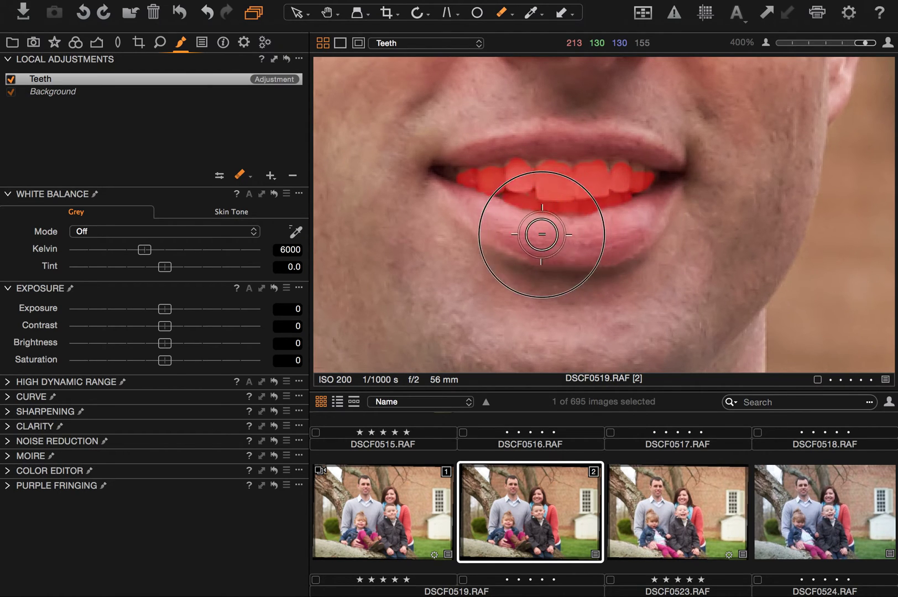
{"action": "key", "text": "m"}
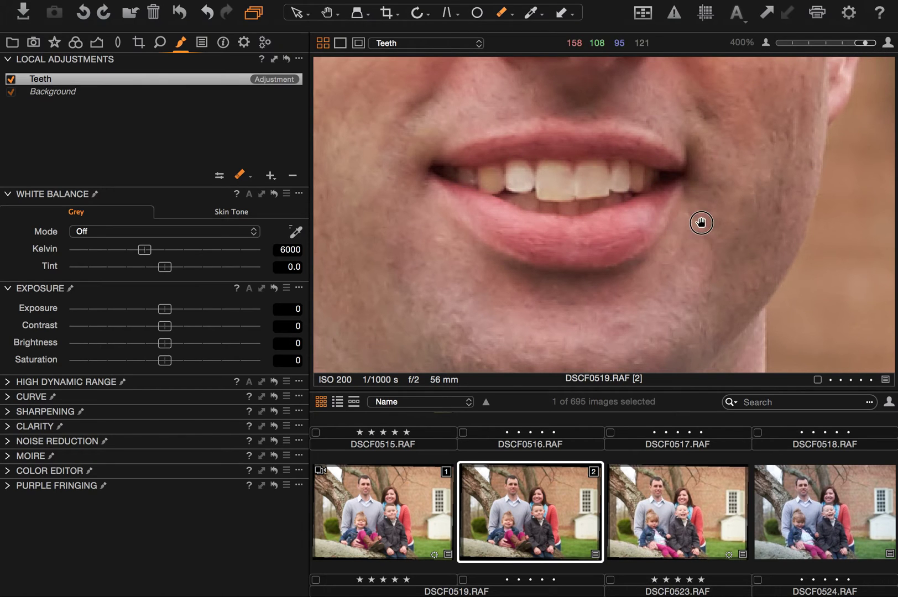
Paint the Teeth layer mask over the woman's teeth with the Draw Mask brush.
{"action": "left_click_drag", "start_coordinate": [702, 223], "coordinate": [508, 88]}
{"action": "left_click_drag", "start_coordinate": [713, 241], "coordinate": [511, 138]}
{"action": "left_click_drag", "start_coordinate": [684, 220], "coordinate": [332, 215]}
{"action": "left_click_drag", "start_coordinate": [737, 254], "coordinate": [592, 193]}
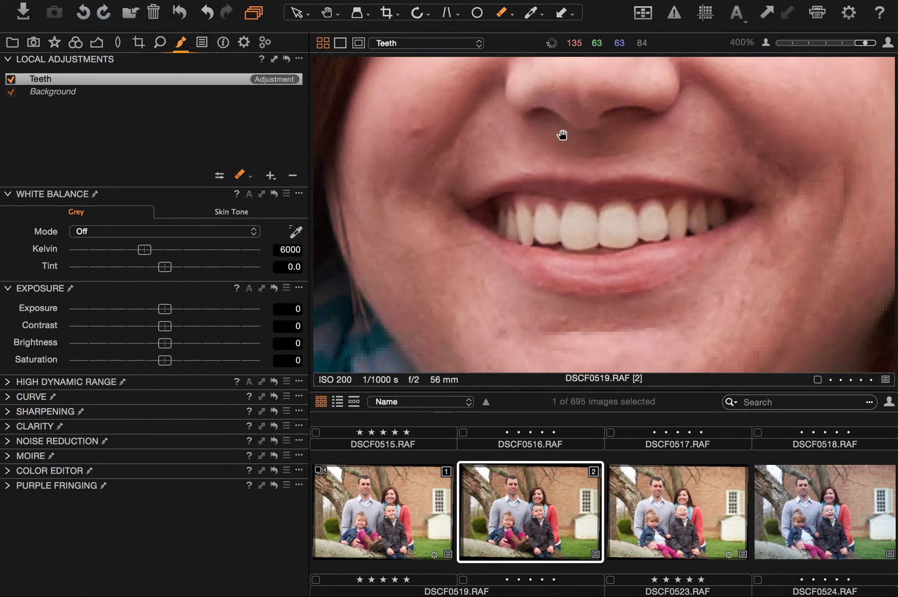
{"action": "left_click", "coordinate": [503, 17]}
{"action": "left_click", "coordinate": [543, 23]}
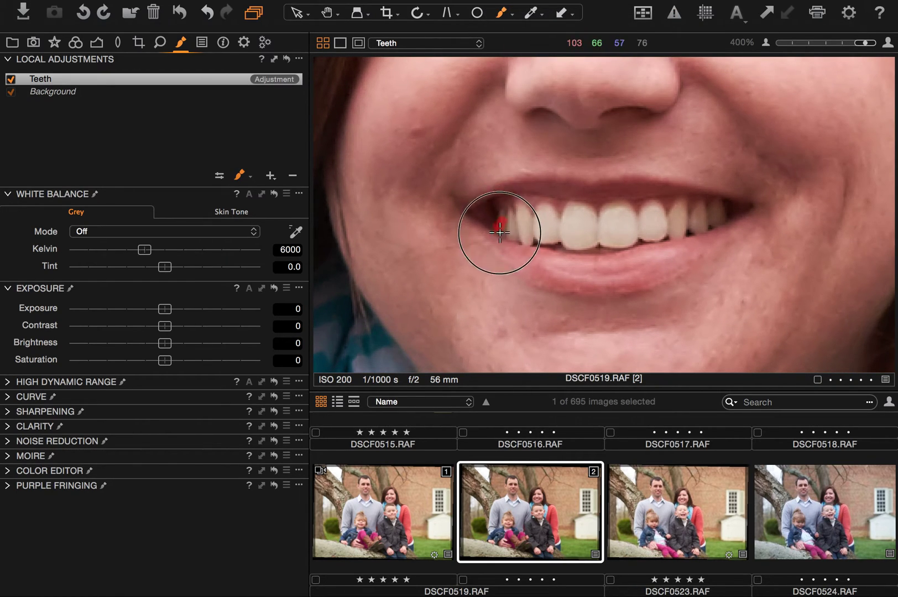
{"action": "mouse_move", "coordinate": [525, 226]}
{"action": "left_mouse_down"}
{"action": "mouse_move", "coordinate": [521, 234]}
{"action": "mouse_move", "coordinate": [528, 214]}
{"action": "mouse_move", "coordinate": [522, 224]}
{"action": "mouse_move", "coordinate": [509, 209]}
{"action": "mouse_move", "coordinate": [501, 220]}
{"action": "mouse_move", "coordinate": [529, 228]}
{"action": "mouse_move", "coordinate": [525, 239]}
{"action": "mouse_move", "coordinate": [551, 227]}
{"action": "mouse_move", "coordinate": [545, 241]}
{"action": "mouse_move", "coordinate": [536, 220]}
{"action": "mouse_move", "coordinate": [544, 209]}
{"action": "mouse_move", "coordinate": [551, 227]}
{"action": "mouse_move", "coordinate": [561, 221]}
{"action": "mouse_move", "coordinate": [579, 232]}
{"action": "mouse_move", "coordinate": [574, 244]}
{"action": "mouse_move", "coordinate": [596, 221]}
{"action": "mouse_move", "coordinate": [590, 229]}
{"action": "mouse_move", "coordinate": [567, 224]}
{"action": "mouse_move", "coordinate": [569, 215]}
{"action": "mouse_move", "coordinate": [582, 213]}
{"action": "mouse_move", "coordinate": [591, 227]}
{"action": "mouse_move", "coordinate": [571, 236]}
{"action": "mouse_move", "coordinate": [608, 223]}
{"action": "mouse_move", "coordinate": [597, 238]}
{"action": "mouse_move", "coordinate": [602, 218]}
{"action": "mouse_move", "coordinate": [629, 227]}
{"action": "mouse_move", "coordinate": [663, 219]}
{"action": "mouse_move", "coordinate": [657, 225]}
{"action": "left_mouse_up"}
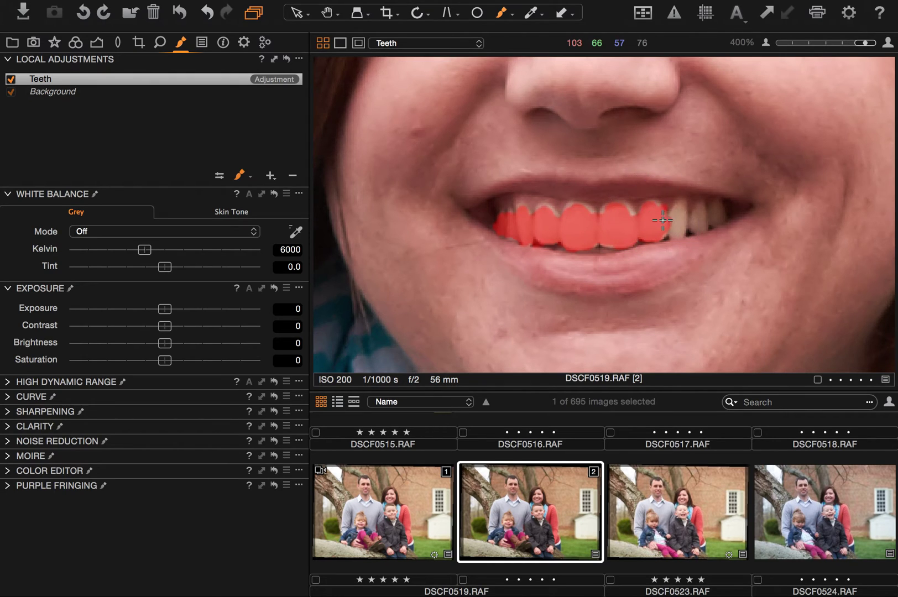
{"action": "mouse_move", "coordinate": [669, 223]}
{"action": "left_mouse_down"}
{"action": "mouse_move", "coordinate": [692, 225]}
{"action": "mouse_move", "coordinate": [702, 206]}
{"action": "mouse_move", "coordinate": [703, 219]}
{"action": "mouse_move", "coordinate": [714, 213]}
{"action": "mouse_move", "coordinate": [711, 222]}
{"action": "mouse_move", "coordinate": [664, 237]}
{"action": "left_mouse_up"}
{"action": "mouse_move", "coordinate": [590, 248]}
{"action": "left_mouse_down"}
{"action": "mouse_move", "coordinate": [600, 252]}
{"action": "mouse_move", "coordinate": [533, 237]}
{"action": "mouse_move", "coordinate": [644, 246]}
{"action": "mouse_move", "coordinate": [655, 235]}
{"action": "mouse_move", "coordinate": [604, 242]}
{"action": "mouse_move", "coordinate": [648, 232]}
{"action": "mouse_move", "coordinate": [668, 240]}
{"action": "mouse_move", "coordinate": [692, 222]}
{"action": "left_mouse_up"}
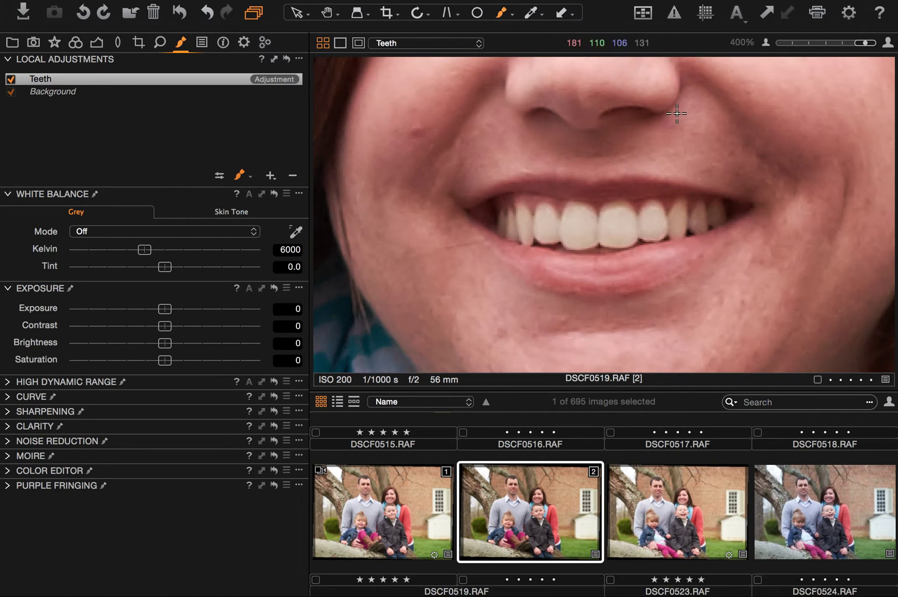
Switch to the Erase Mask brush and set the Teeth layer's white balance mode to Daylight, viewing both adults' faces at 100%.
{"action": "scroll", "coordinate": [597, 210], "scroll_direction": "down", "scroll_amount": 1}
{"action": "mouse_move", "coordinate": [509, 187]}
{"action": "left_mouse_down"}
{"action": "mouse_move", "coordinate": [545, 227]}
{"action": "mouse_move", "coordinate": [557, 215]}
{"action": "mouse_move", "coordinate": [552, 258]}
{"action": "left_mouse_up"}
{"action": "key", "text": "e"}
{"action": "mouse_move", "coordinate": [551, 190]}
{"action": "left_mouse_down"}
{"action": "mouse_move", "coordinate": [520, 222]}
{"action": "mouse_move", "coordinate": [560, 216]}
{"action": "mouse_move", "coordinate": [545, 217]}
{"action": "mouse_move", "coordinate": [601, 192]}
{"action": "left_mouse_up"}
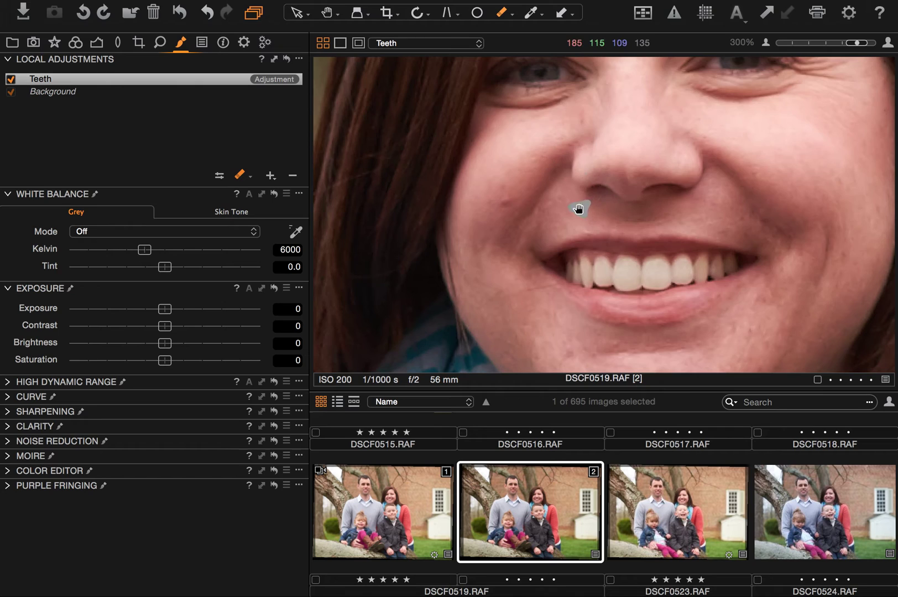
{"action": "scroll", "coordinate": [580, 206], "scroll_direction": "down", "scroll_amount": 3}
{"action": "mouse_move", "coordinate": [604, 294]}
{"action": "left_mouse_down"}
{"action": "mouse_move", "coordinate": [639, 302]}
{"action": "mouse_move", "coordinate": [594, 280]}
{"action": "left_mouse_up"}
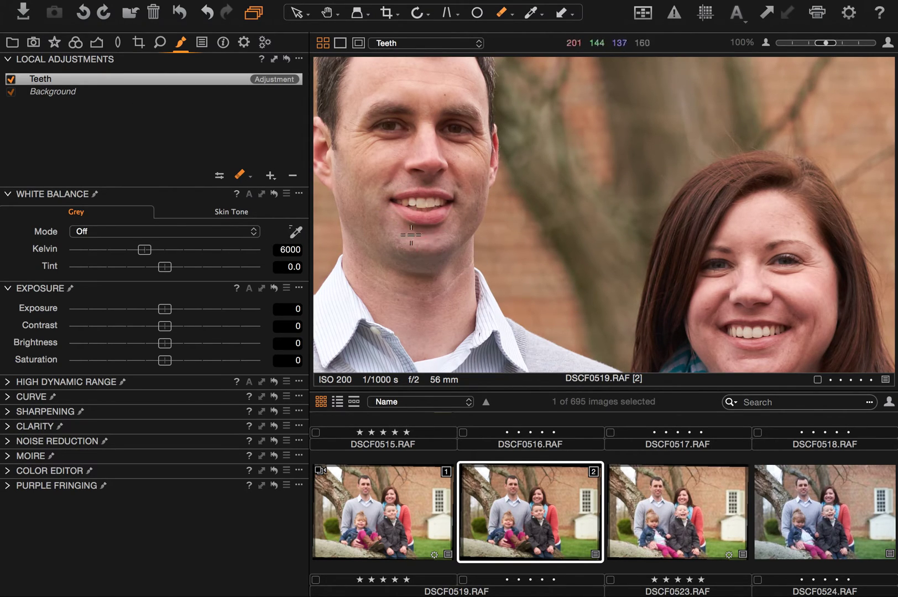
{"action": "left_click", "coordinate": [255, 238]}
{"action": "left_click", "coordinate": [162, 269]}
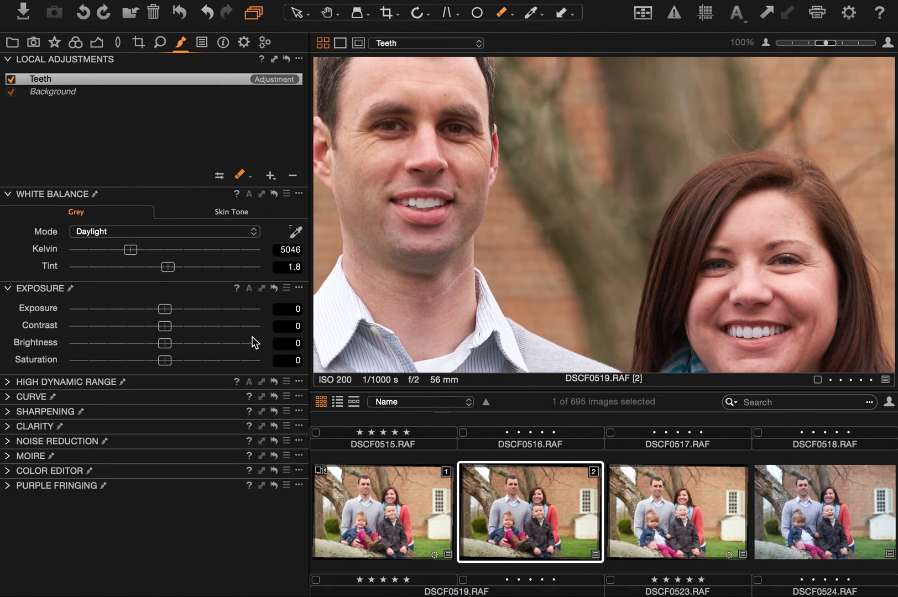
Compare the adults' teeth repeatedly with and without the Teeth layer's Daylight white balance.
{"action": "left_click", "coordinate": [274, 193]}
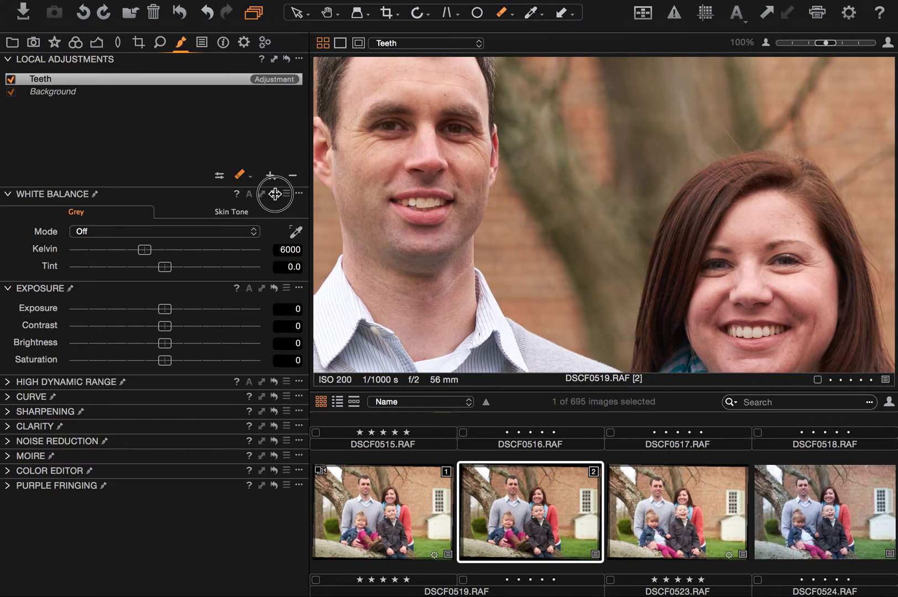
{"action": "left_click", "coordinate": [275, 195]}
{"action": "left_click", "coordinate": [276, 195]}
{"action": "left_click", "coordinate": [276, 194]}
{"action": "left_click", "coordinate": [274, 195]}
{"action": "left_click", "coordinate": [275, 195]}
{"action": "left_click", "coordinate": [275, 197]}
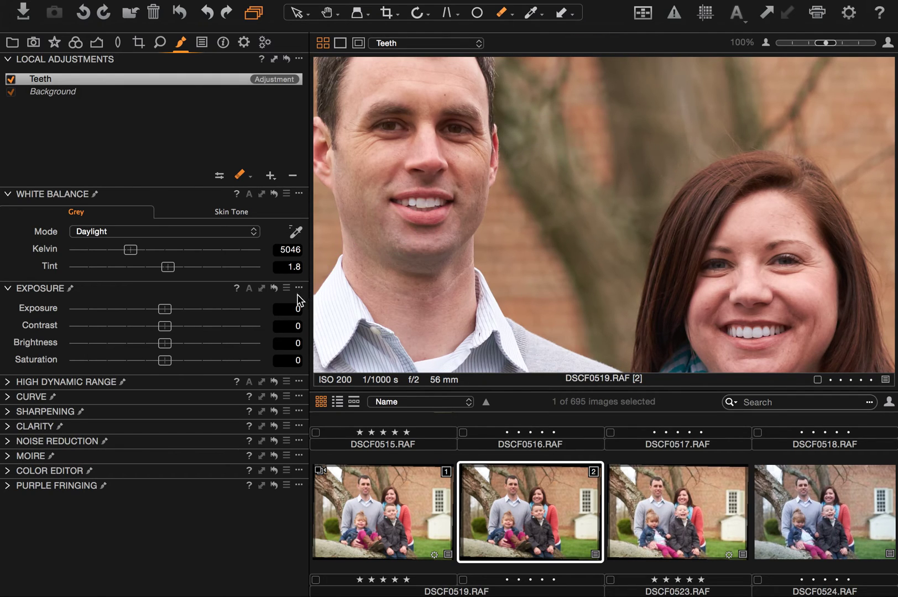
Try 5200 Kelvin for the Teeth layer's white balance and settle on 5400 Kelvin with a tint of 1.8.
{"action": "left_click", "coordinate": [276, 250]}
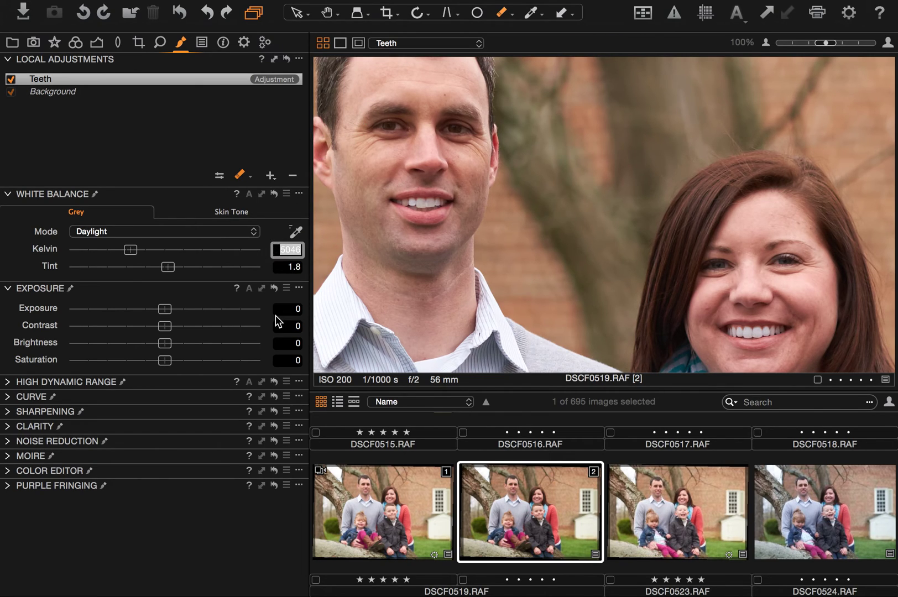
{"action": "type", "text": "5200"}
{"action": "key", "text": "Tab"}
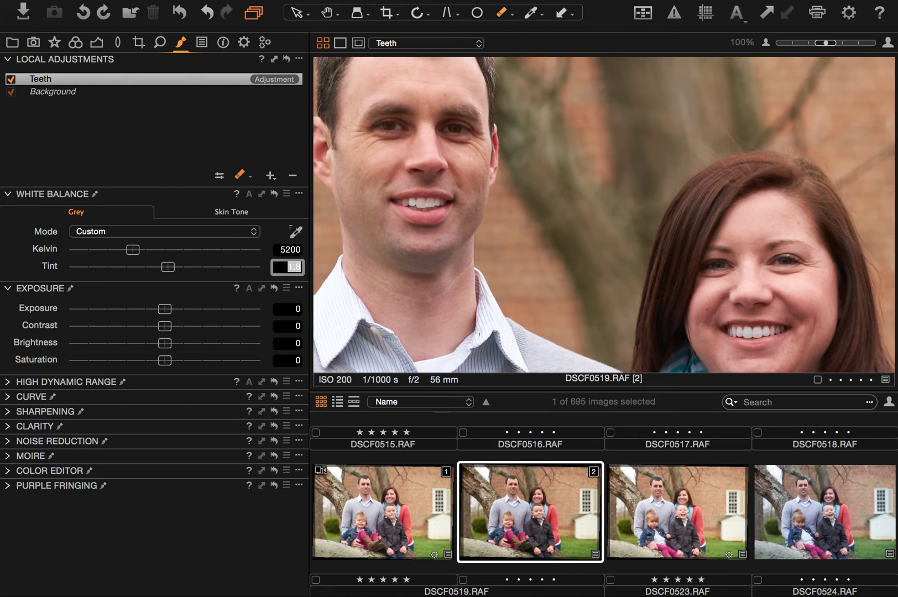
{"action": "type", "text": "2.3"}
{"action": "key", "text": "Return"}
{"action": "type", "text": "1.8"}
{"action": "key", "text": "Return"}
{"action": "key", "text": "shift+Tab"}
{"action": "type", "text": "5400"}
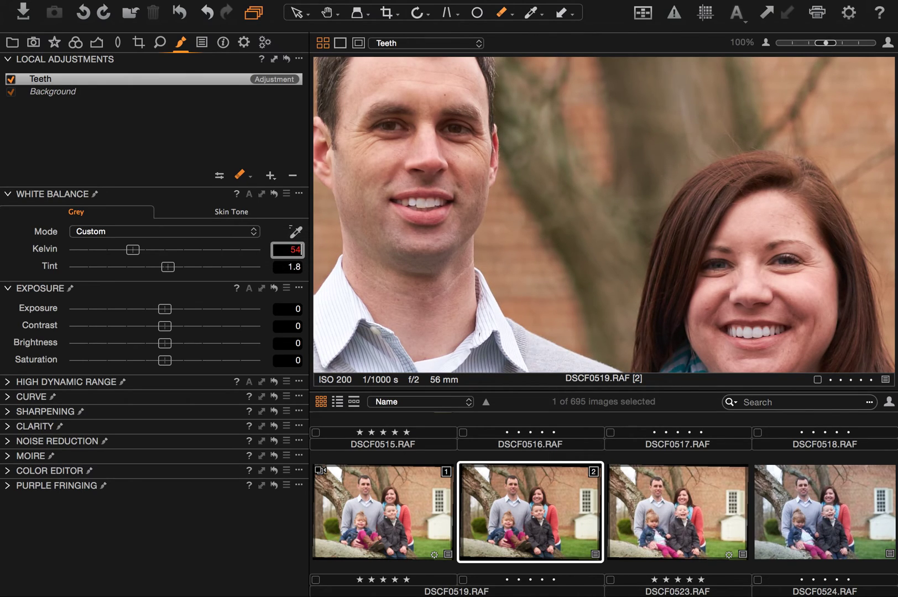
{"action": "key", "text": "Return"}
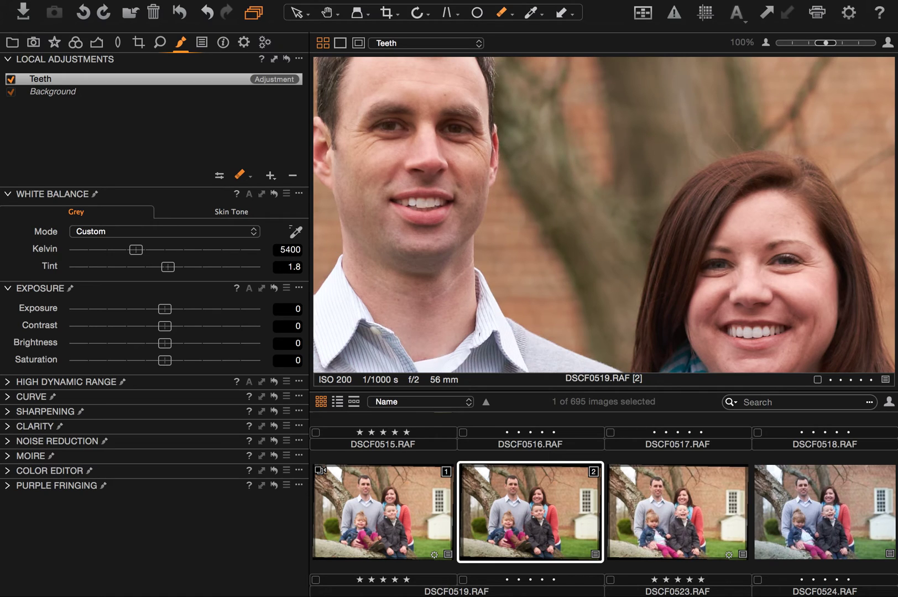
{"action": "left_click", "coordinate": [289, 311]}
{"action": "key", "text": "Up"}
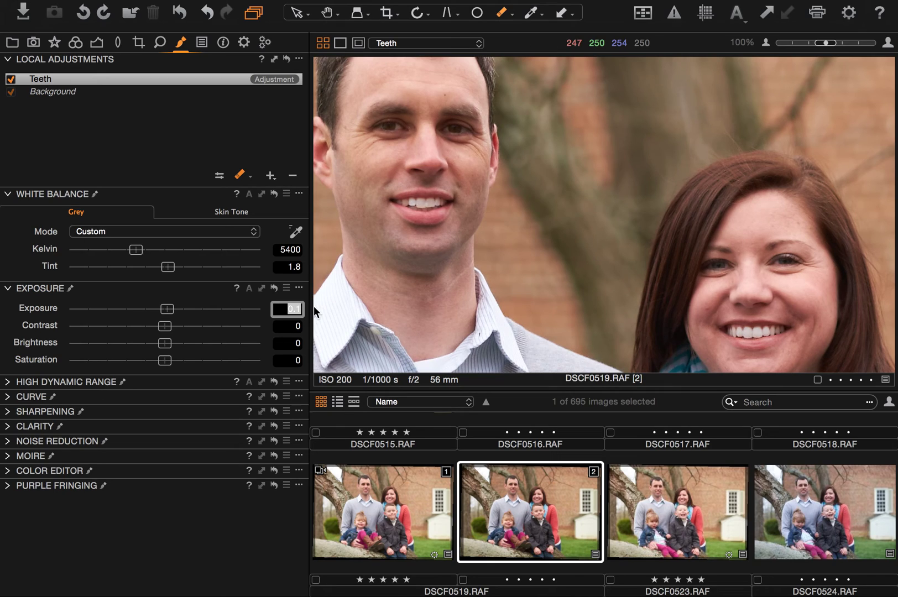
{"action": "key", "text": "Down"}
Try a brightness of 10 on the Teeth layer and settle on 5.
{"action": "left_click", "coordinate": [293, 344]}
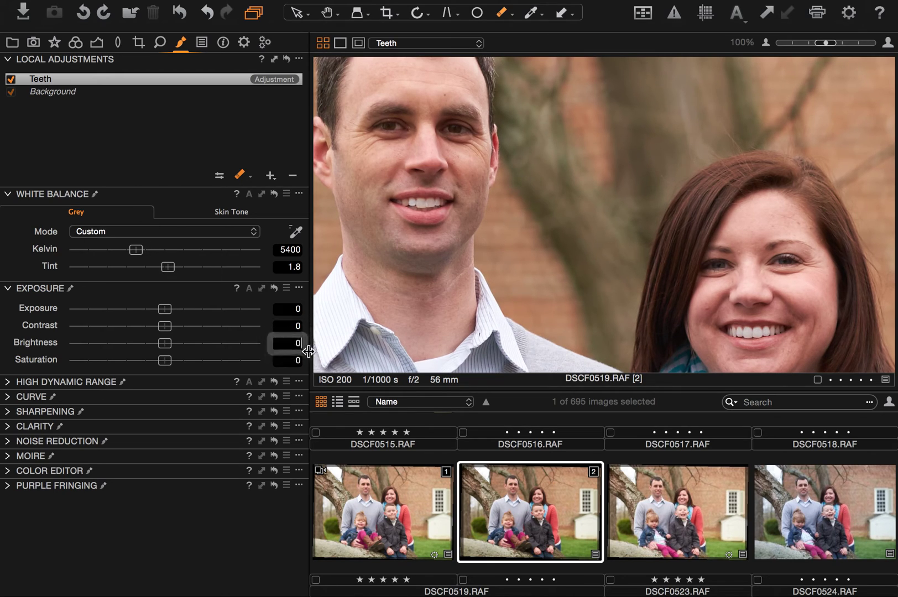
{"action": "type", "text": "10"}
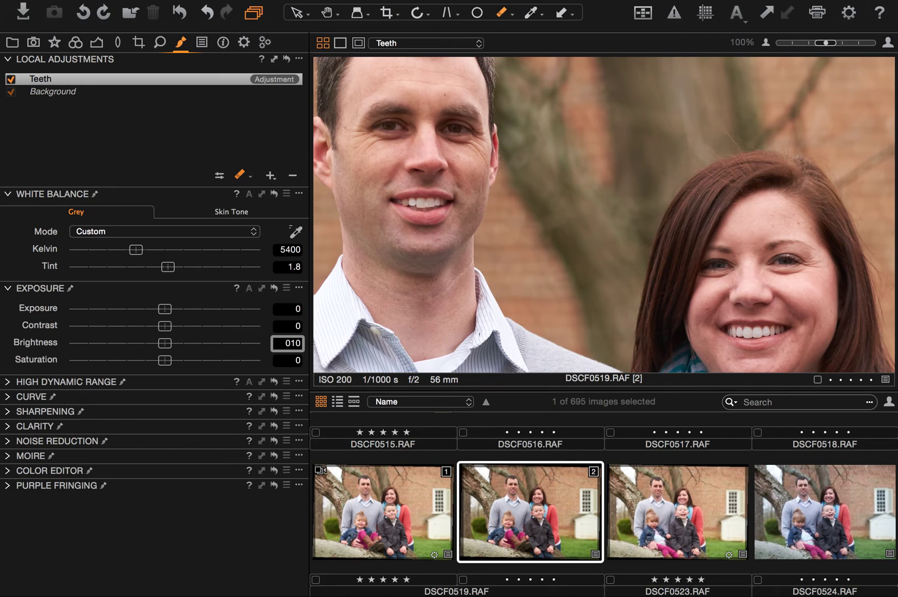
{"action": "key", "text": "Return"}
{"action": "double_click", "coordinate": [290, 343]}
{"action": "type", "text": "5"}
{"action": "key", "text": "Return"}
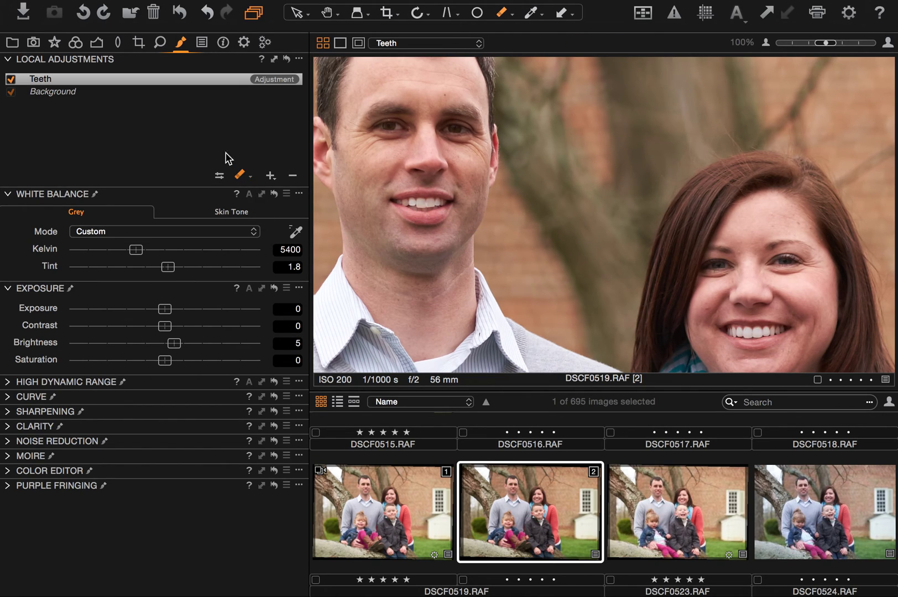
Toggle the Teeth layer off and on to compare the retouched teeth, at 100% and in the full family portrait.
{"action": "left_click", "coordinate": [11, 80]}
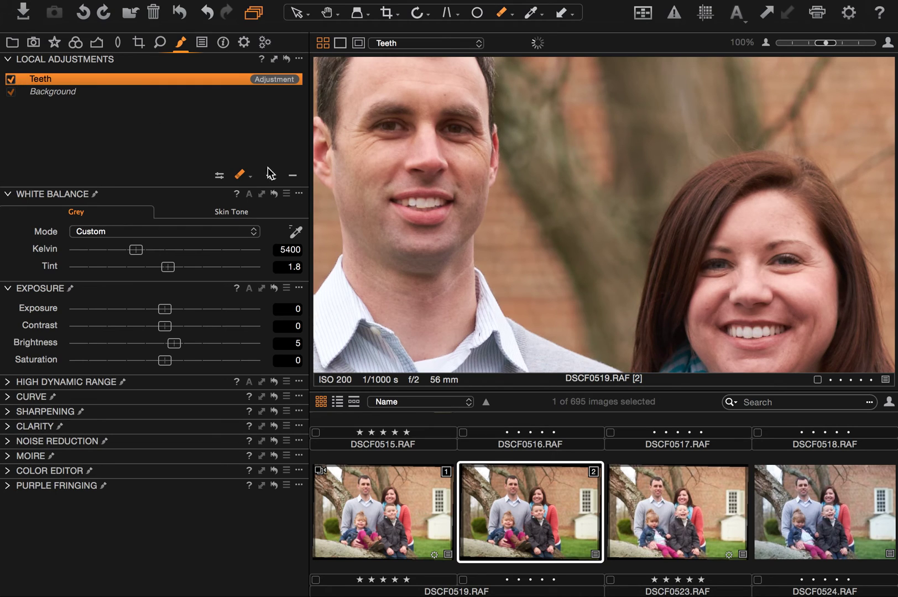
{"action": "key", "text": "super+minus"}
{"action": "key", "text": "super+minus"}
{"action": "key", "text": "super+minus"}
{"action": "key", "text": "super+minus"}
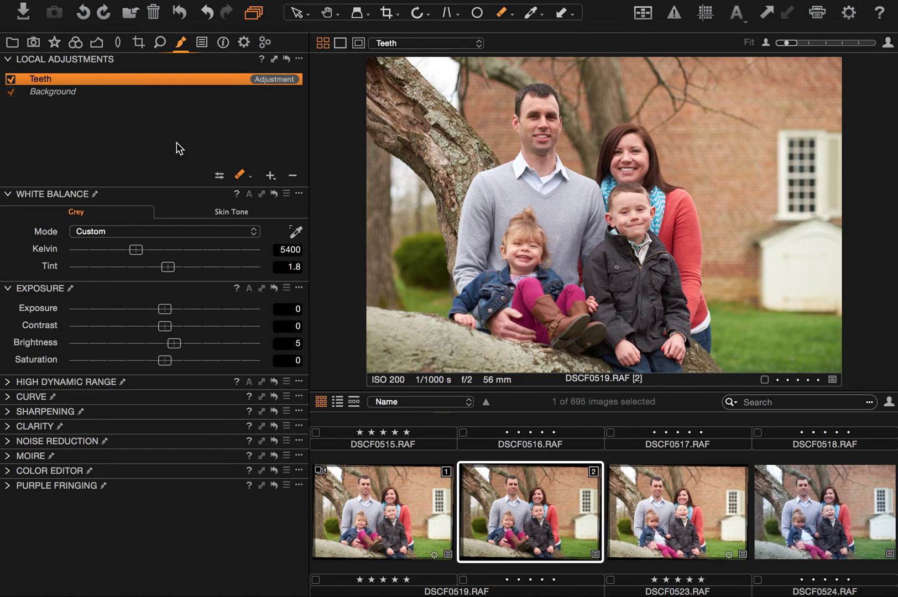
{"action": "left_click", "coordinate": [12, 80]}
{"action": "left_click", "coordinate": [13, 81]}
{"action": "left_click", "coordinate": [12, 81]}
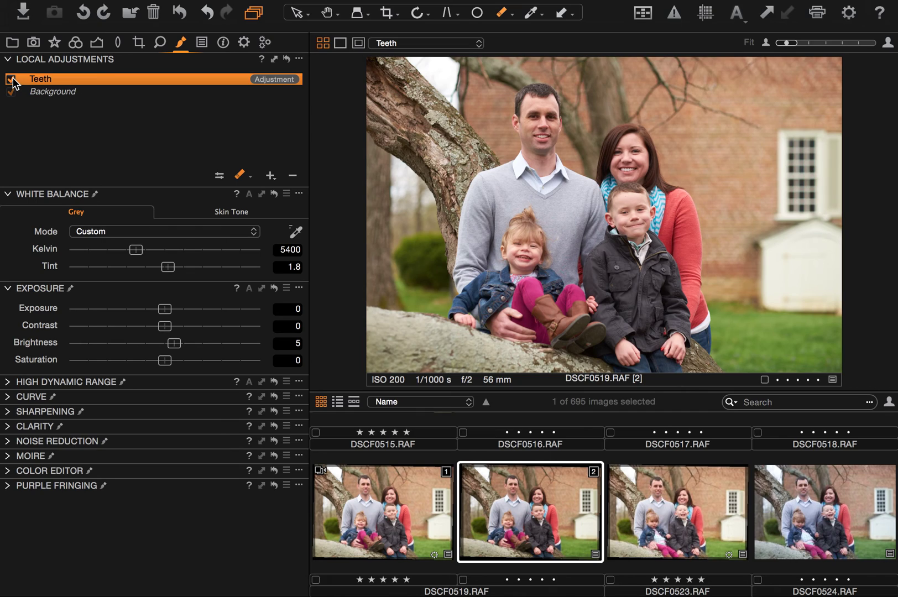